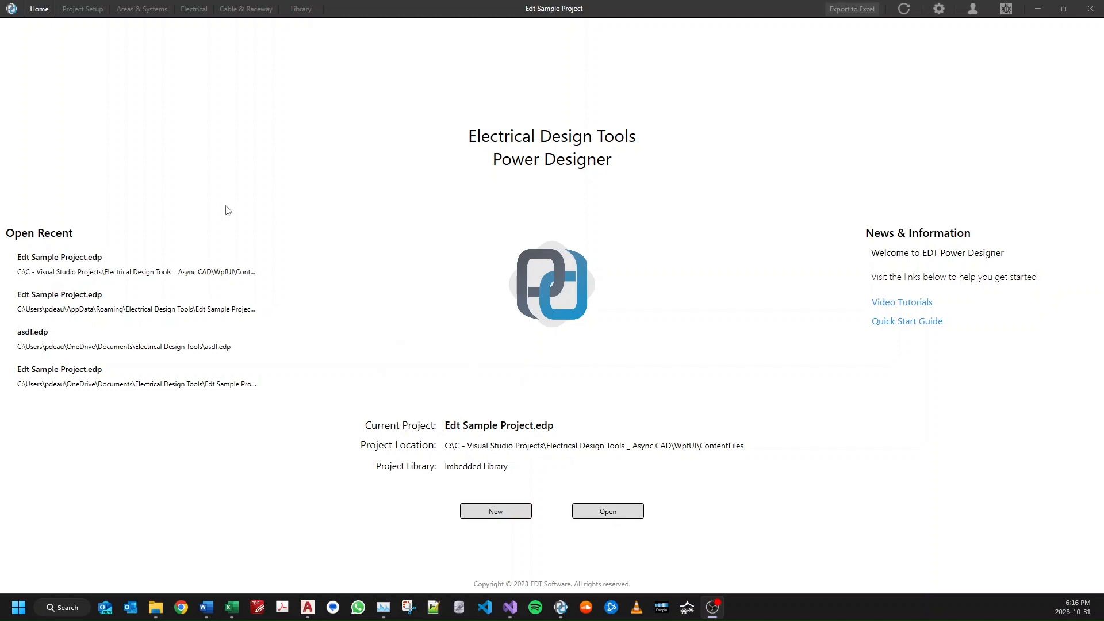
Look through the project setup pages for general, equipment, cable, tagging, Excel and AutoCAD settings.
left_click(84, 13)
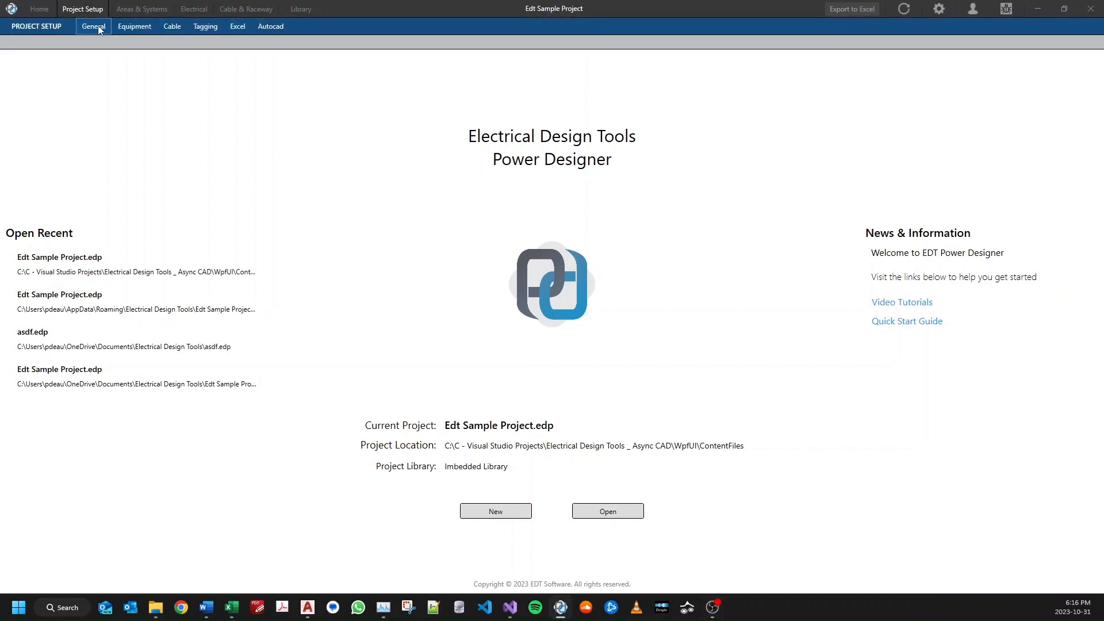
left_click(95, 27)
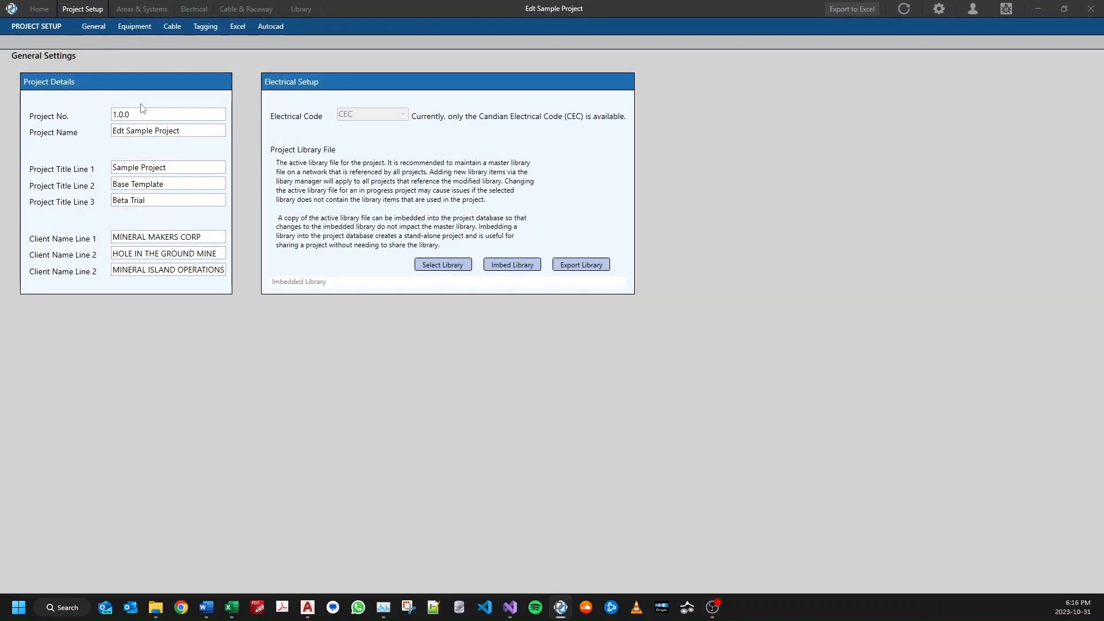
left_click(137, 30)
left_click(165, 30)
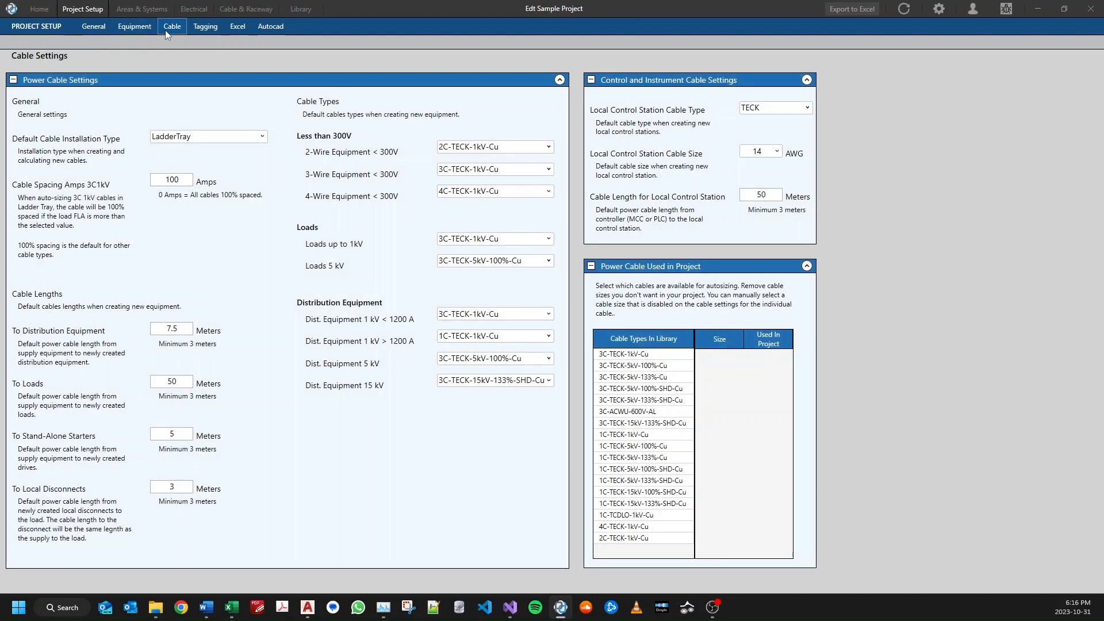
left_click(207, 29)
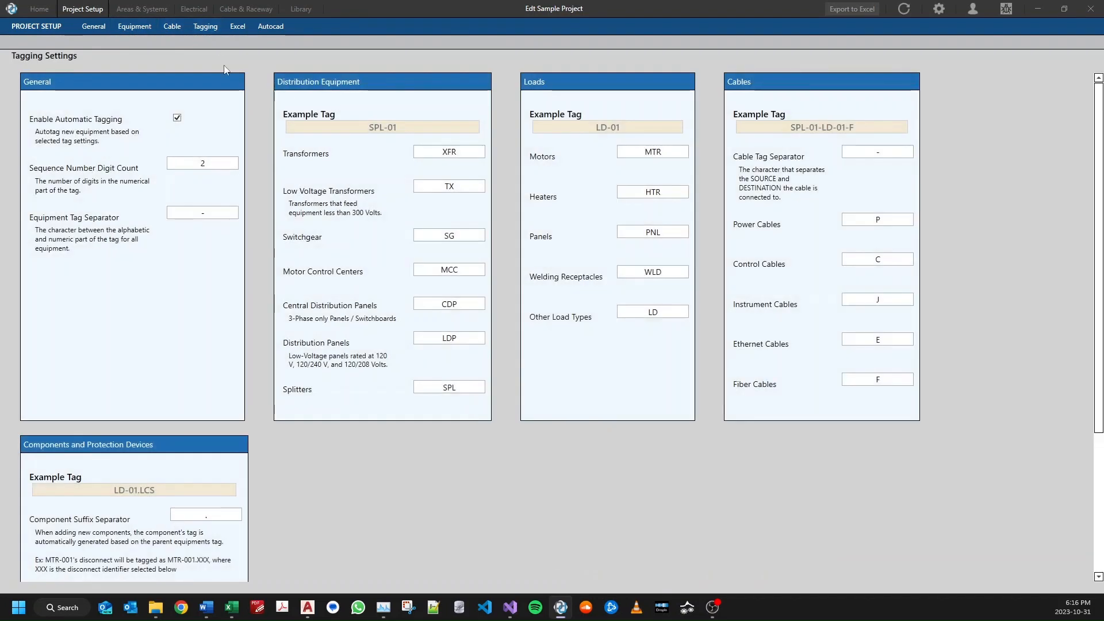
left_click(237, 27)
left_click(271, 26)
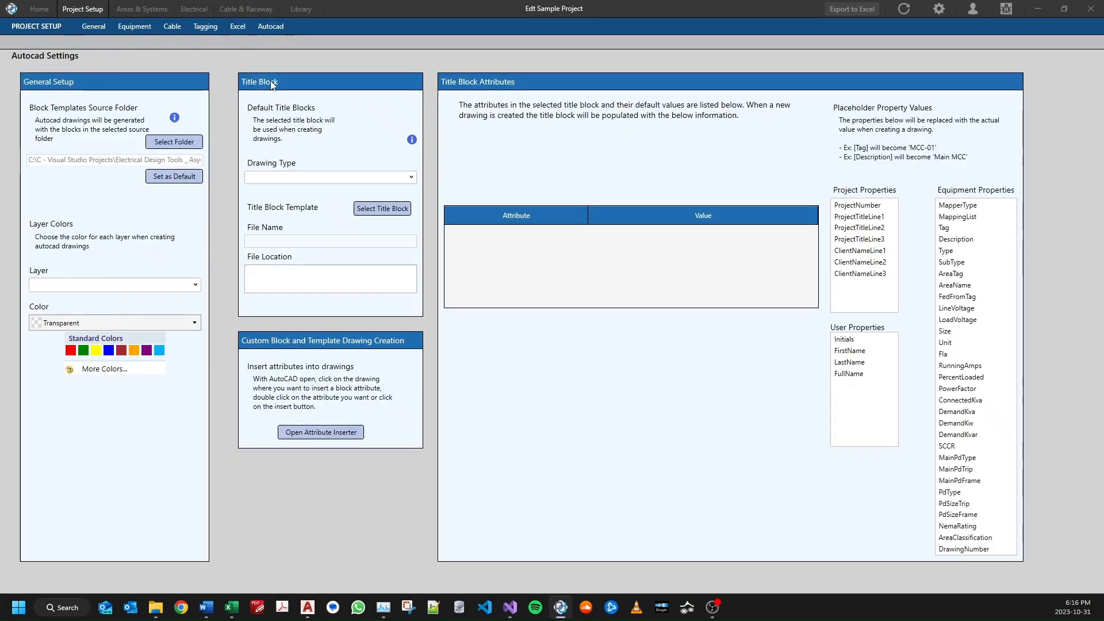
Set the Mill Electrical Room area's NEMA rating to Type 12 and display the heat loss details of SWG-01.
left_click(149, 11)
left_click(144, 26)
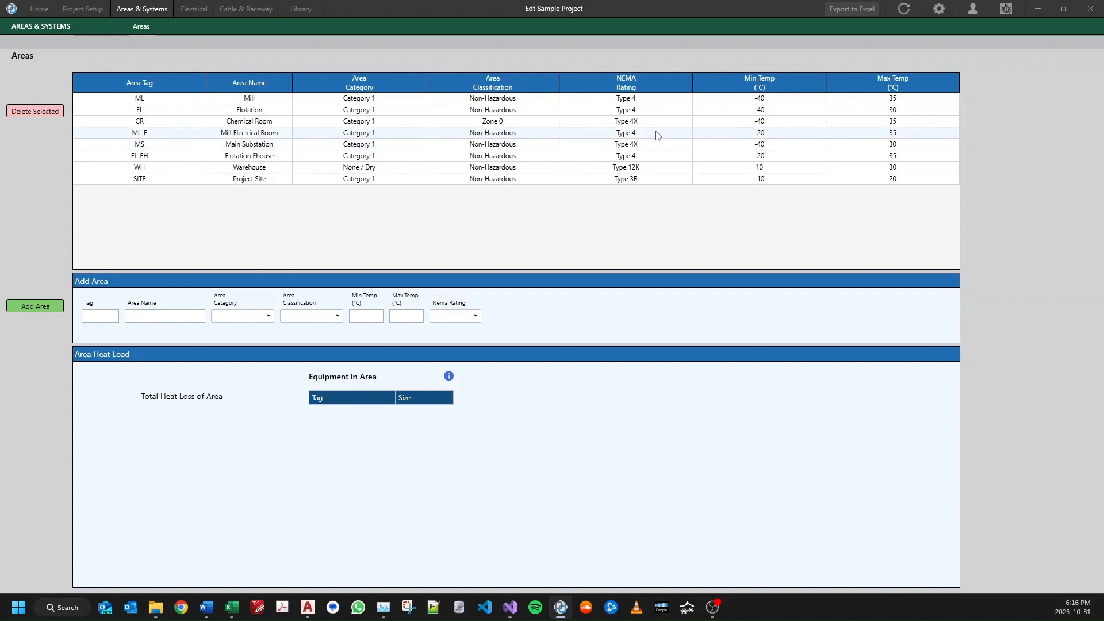
left_click(260, 136)
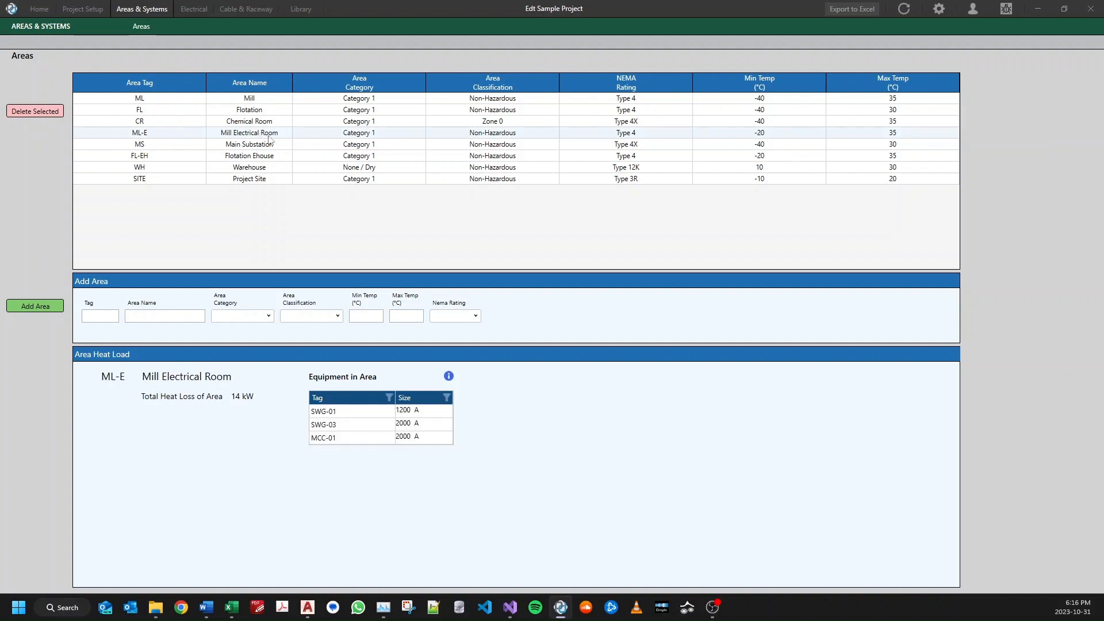
left_click(642, 135)
left_click(641, 136)
left_click(599, 146)
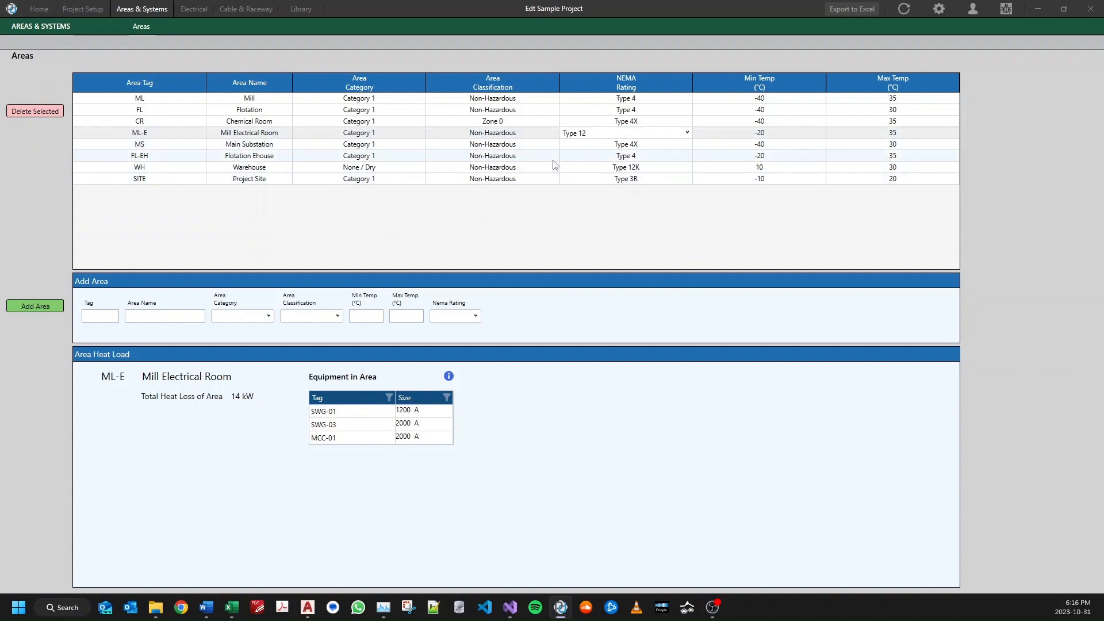
left_click(546, 287)
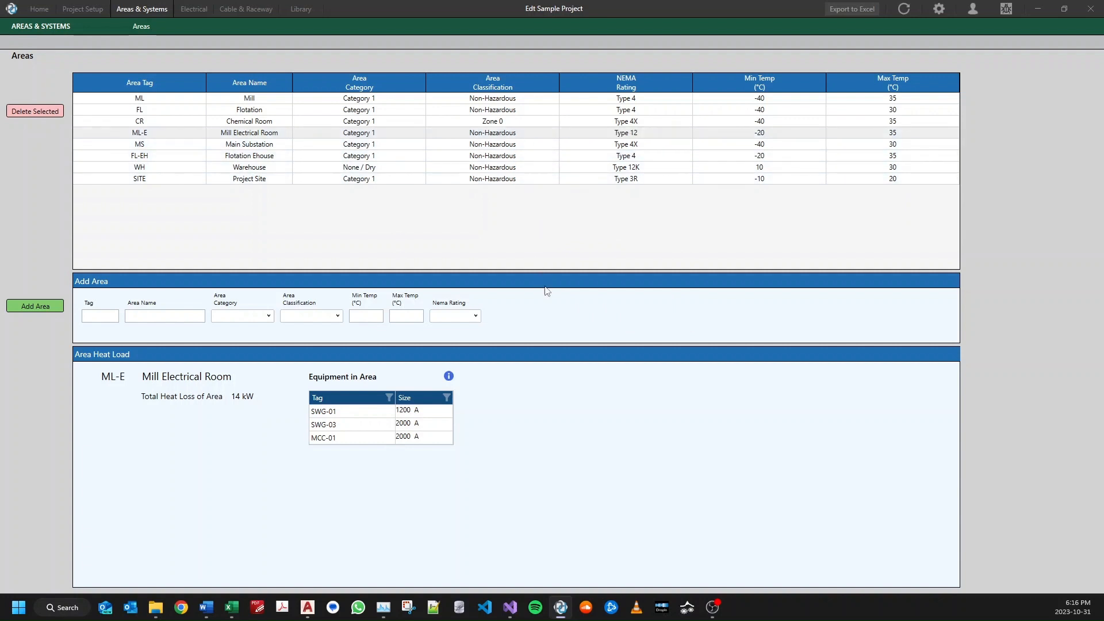
left_click(374, 415)
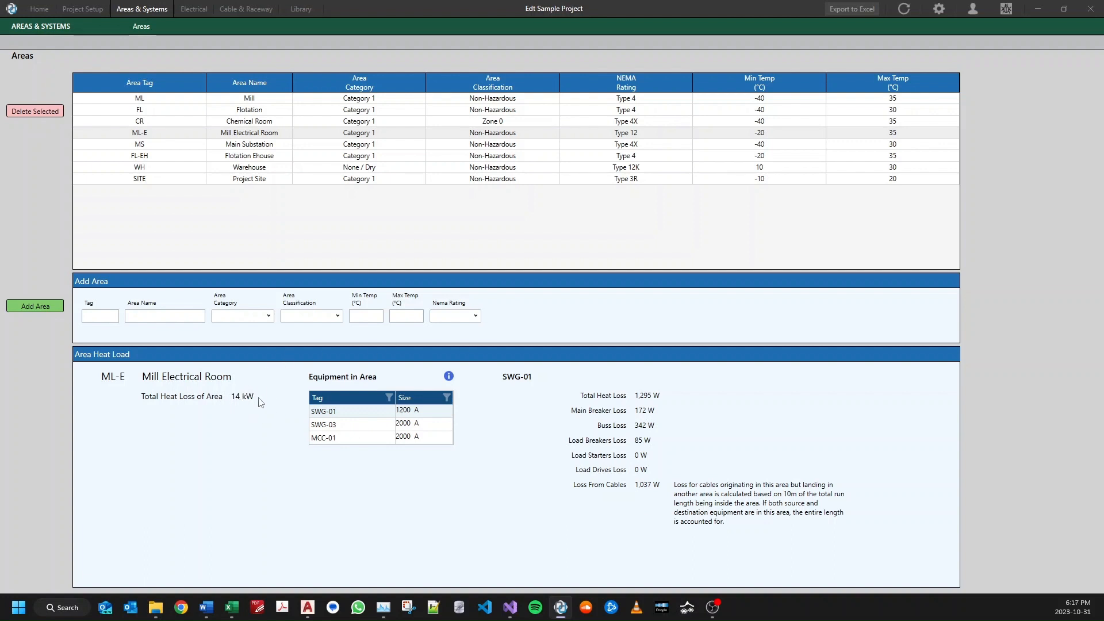
Show the complete load list in the electrical equipment list, followed by only the loads fed from MCC-01.
left_click(195, 9)
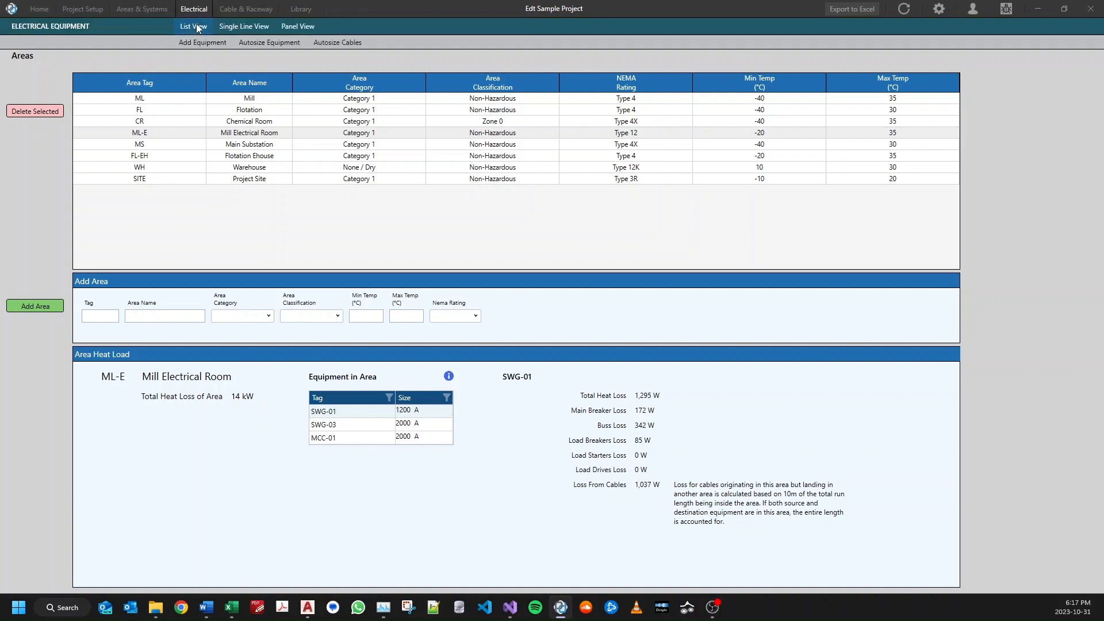
left_click(194, 27)
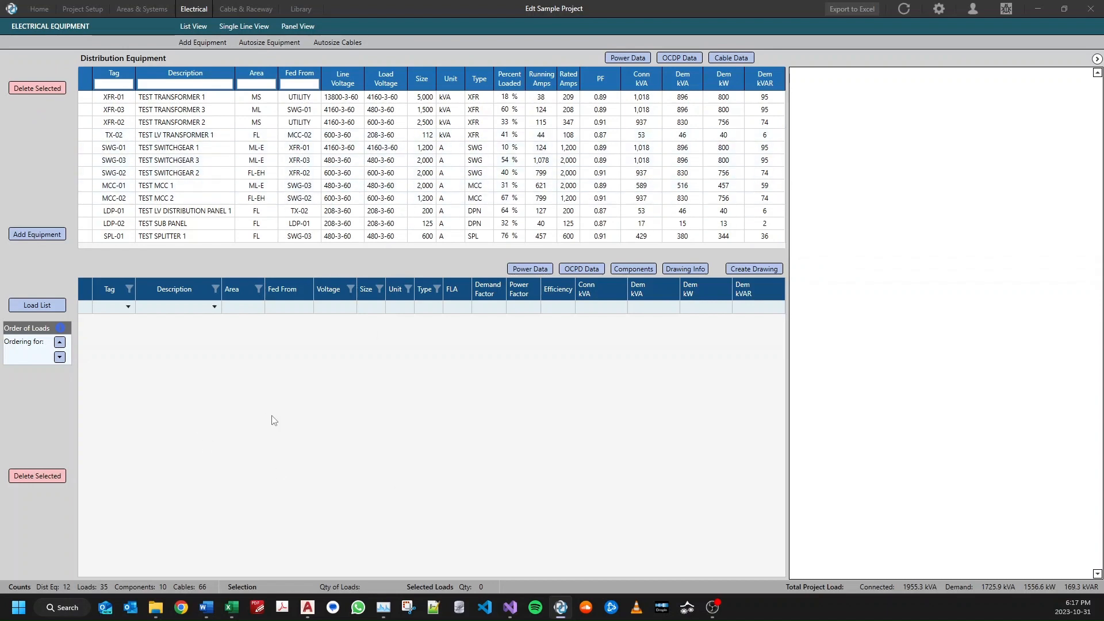
left_click(33, 306)
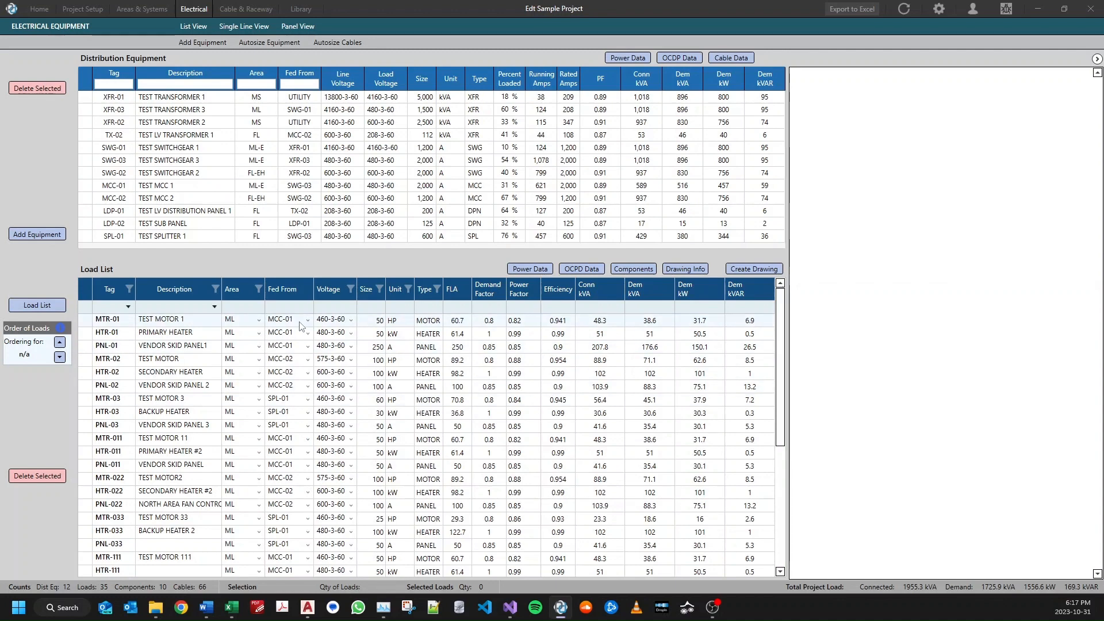
left_click(183, 190)
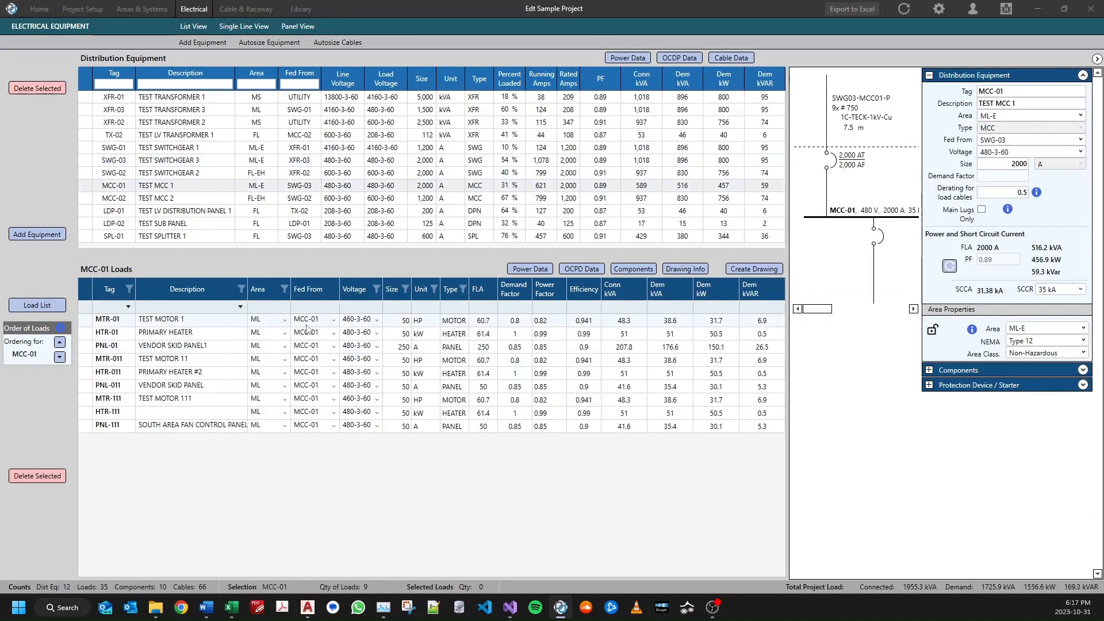
Add a panel load tagged PNL-334 to MCC-01, using the existing load PNL-01 as the source of its values.
left_click(206, 46)
left_click_drag(262, 100, 492, 101)
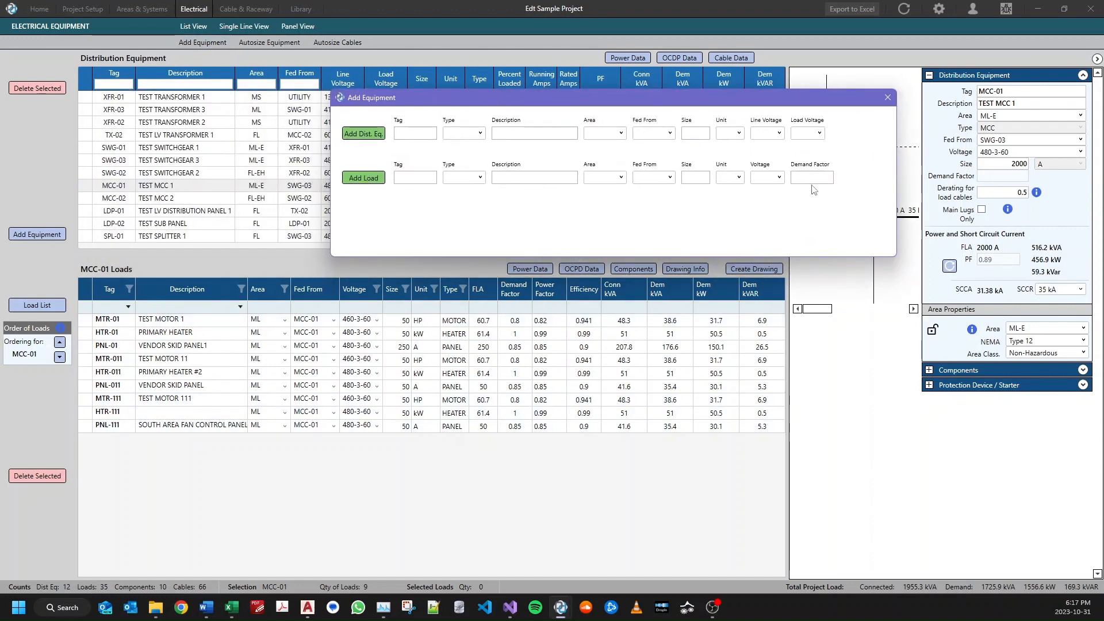
left_click(201, 347)
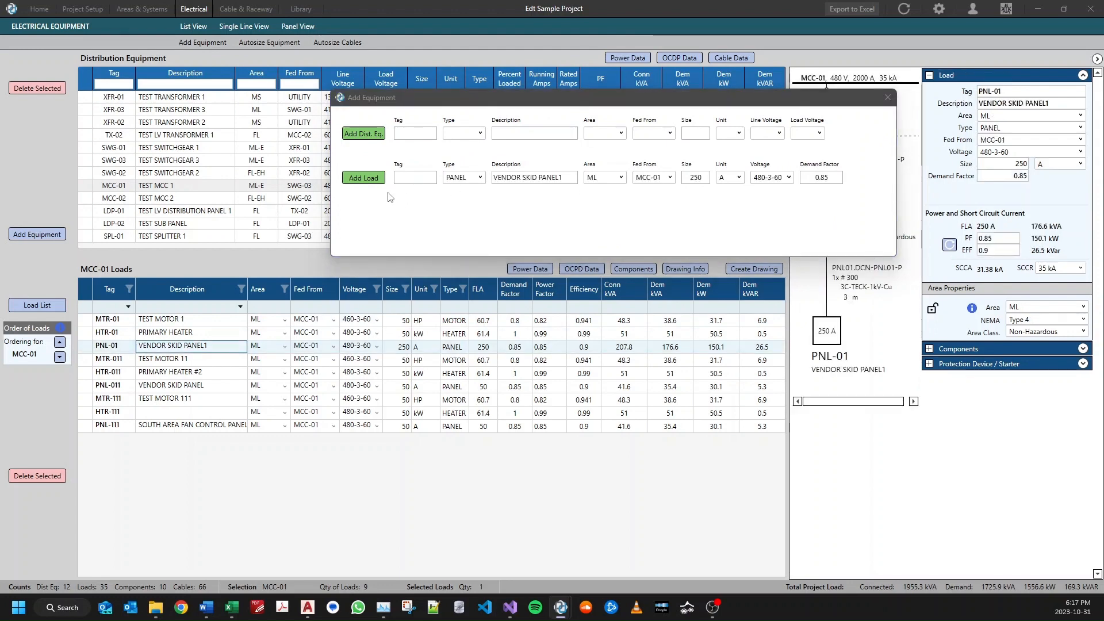
left_click_drag(589, 104, 712, 200)
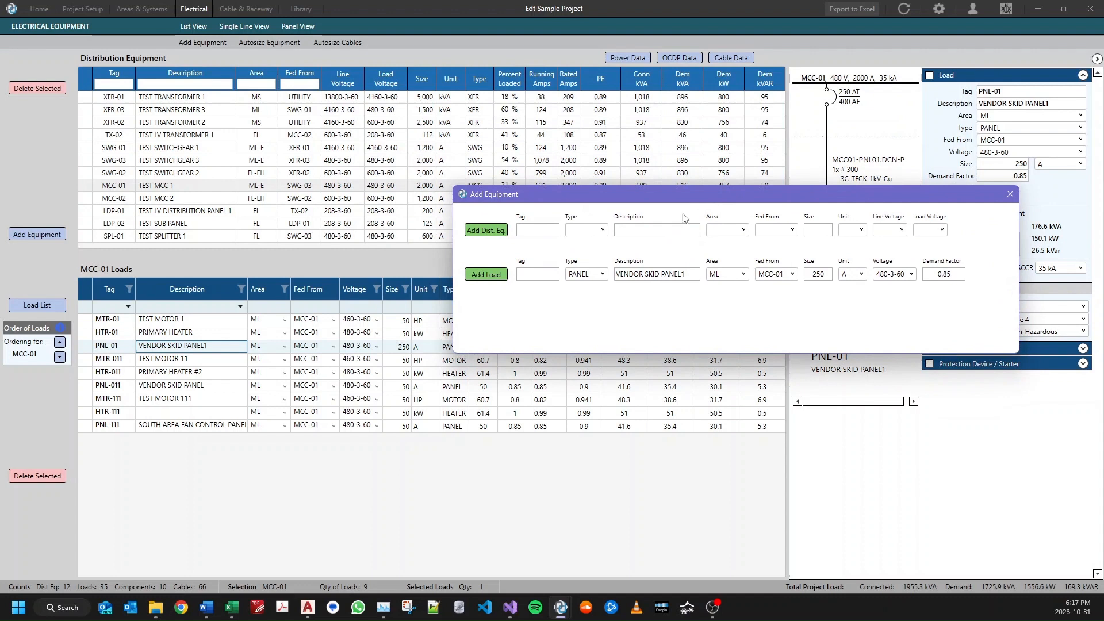
left_click(486, 275)
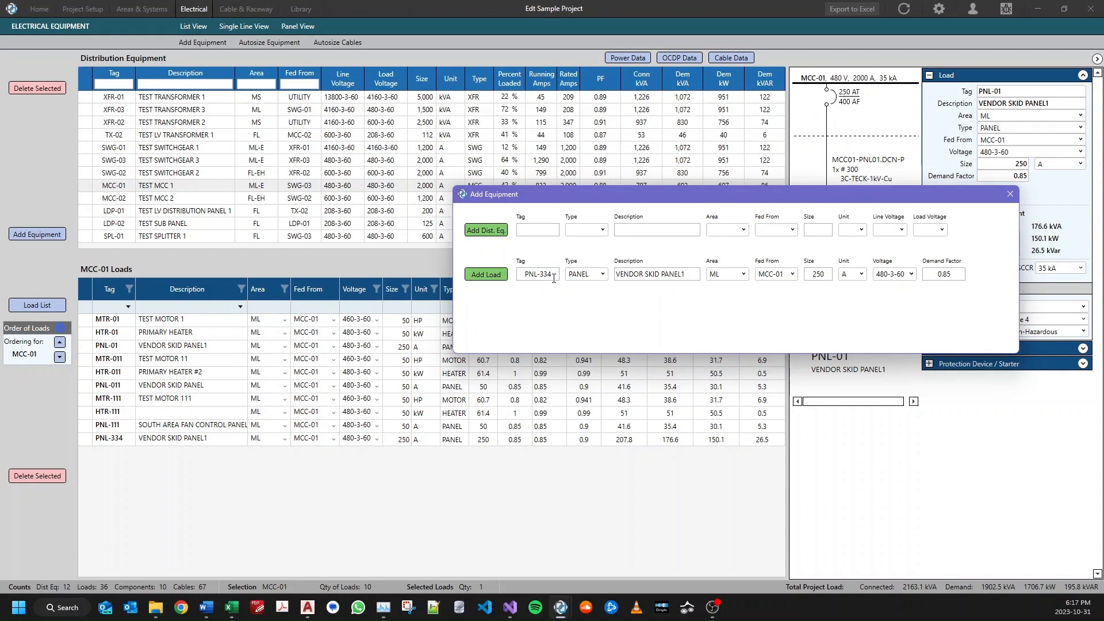
Add another 250 A panel load to MCC-01 with the tag PNL-335 and close the equipment entry form.
left_click(554, 278)
left_click_drag(579, 197, 590, 228)
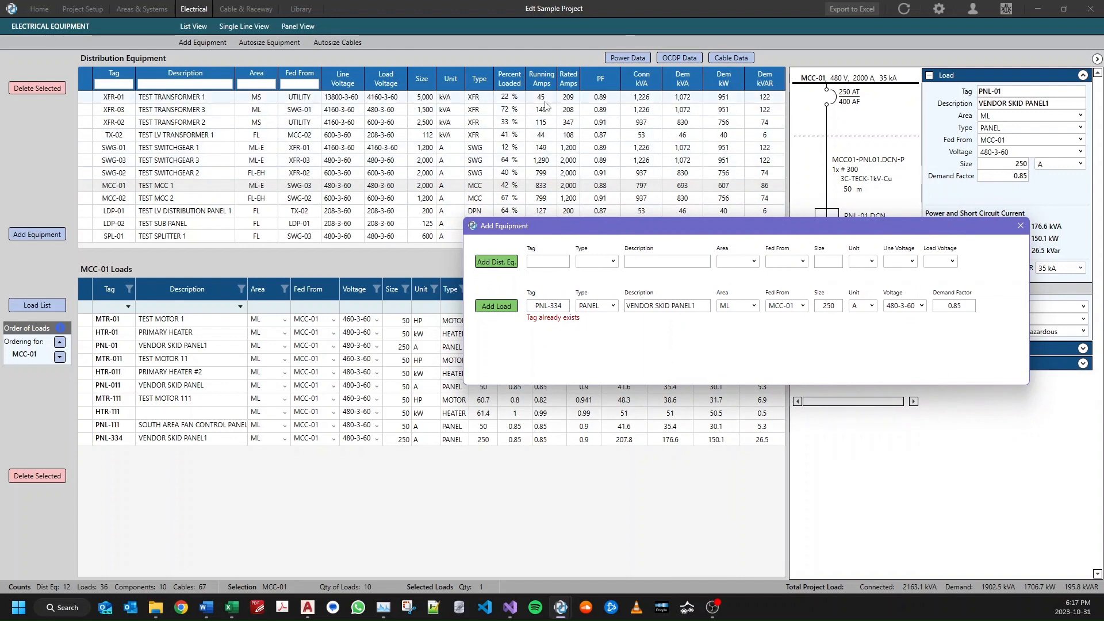
left_click(503, 308)
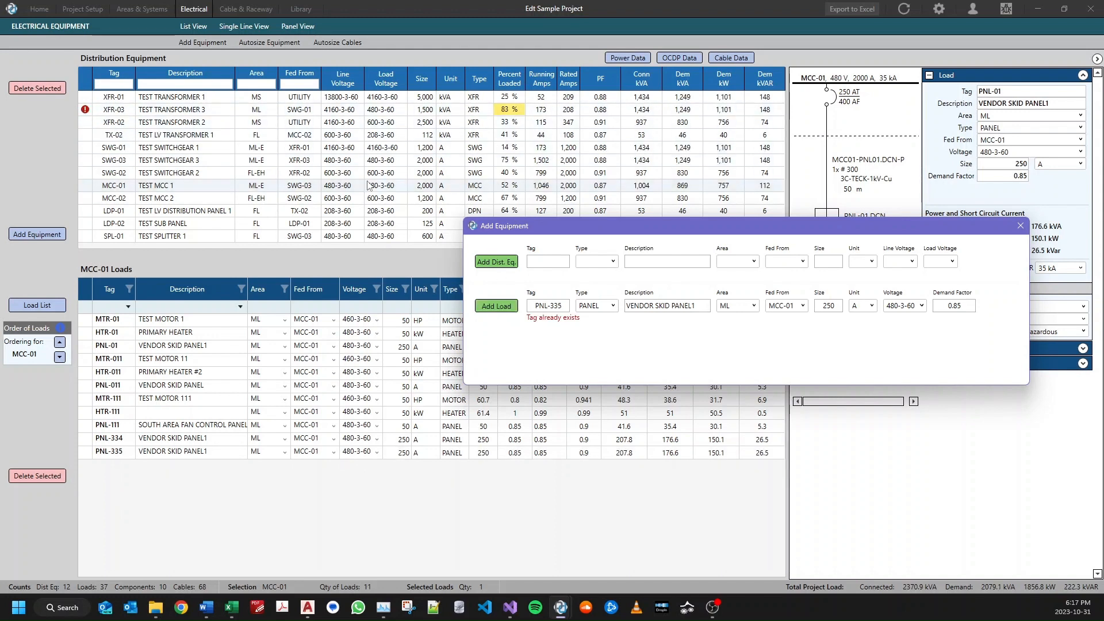
key("Escape")
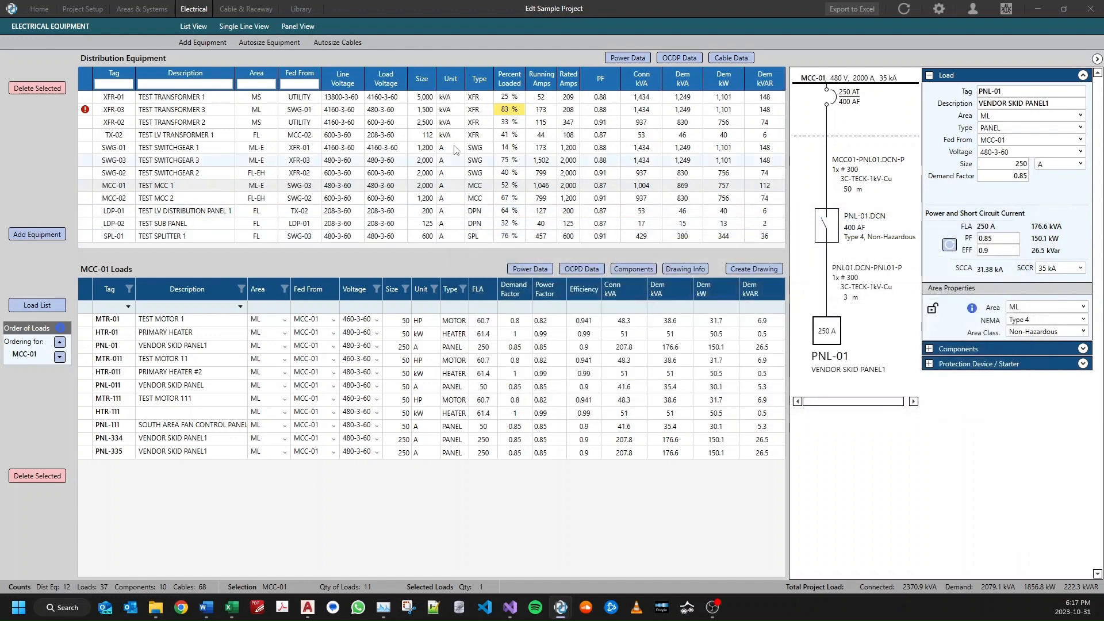
Check the validation failure on transformer XFR-03 and set its size to 1750 kVA.
mouse_move(85, 110)
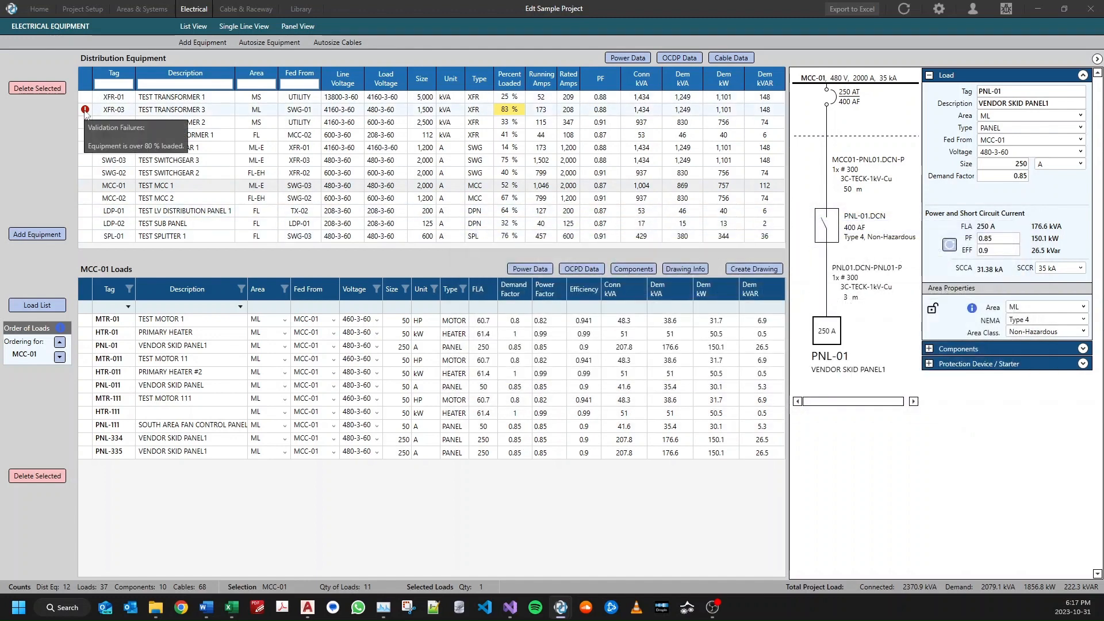
double_click(424, 109)
type("1,75")
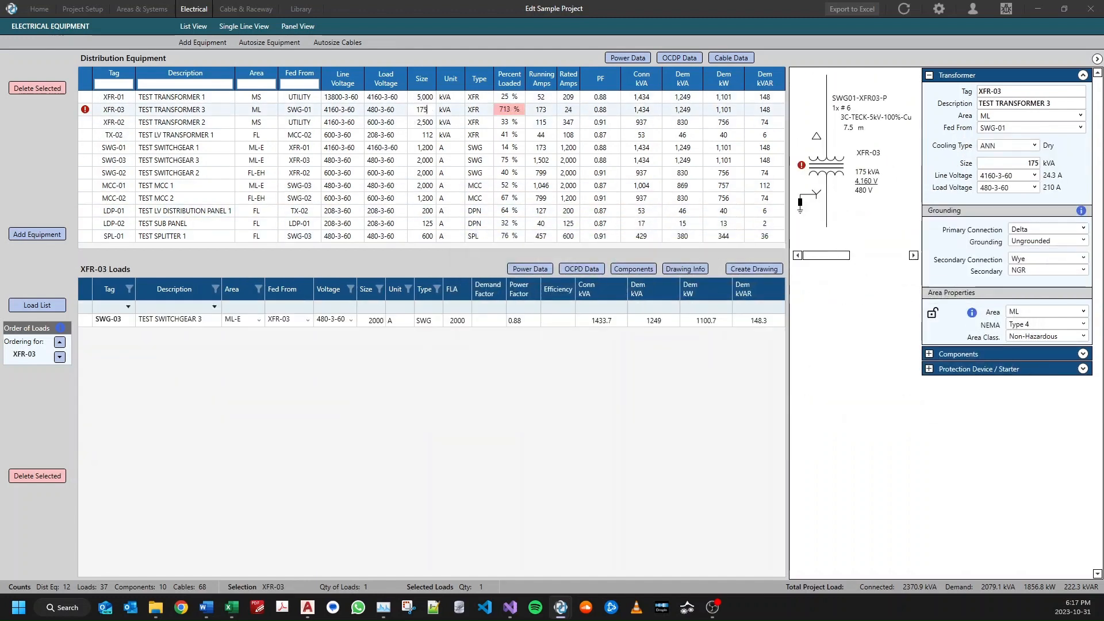
type("0")
key("Return")
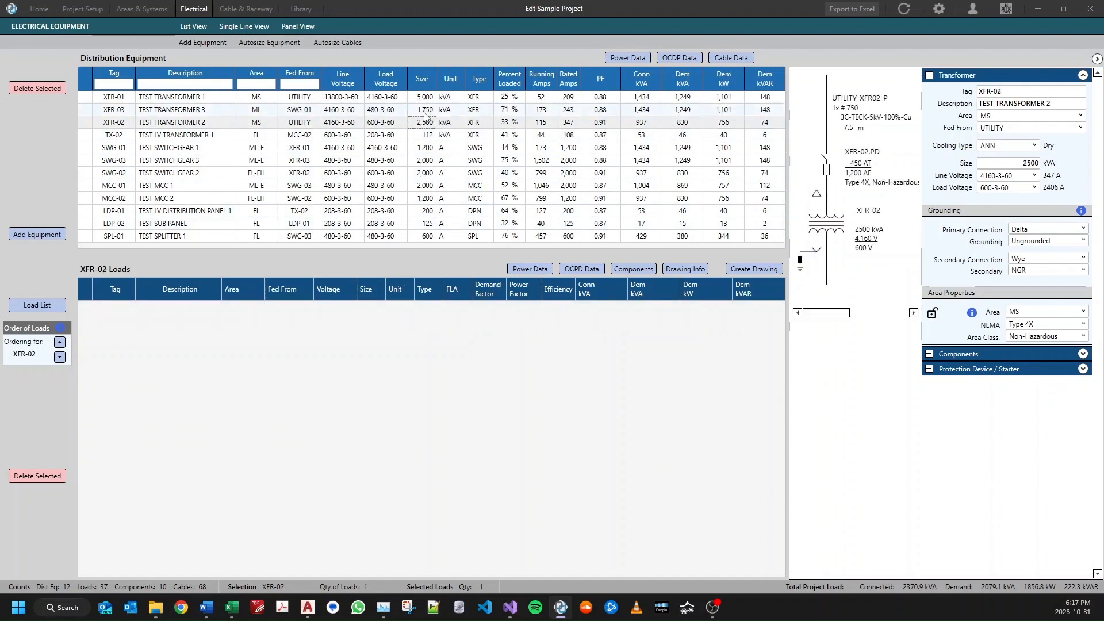
Review the overcurrent protection, component and drawing information of the MCC-01 loads.
left_click(213, 185)
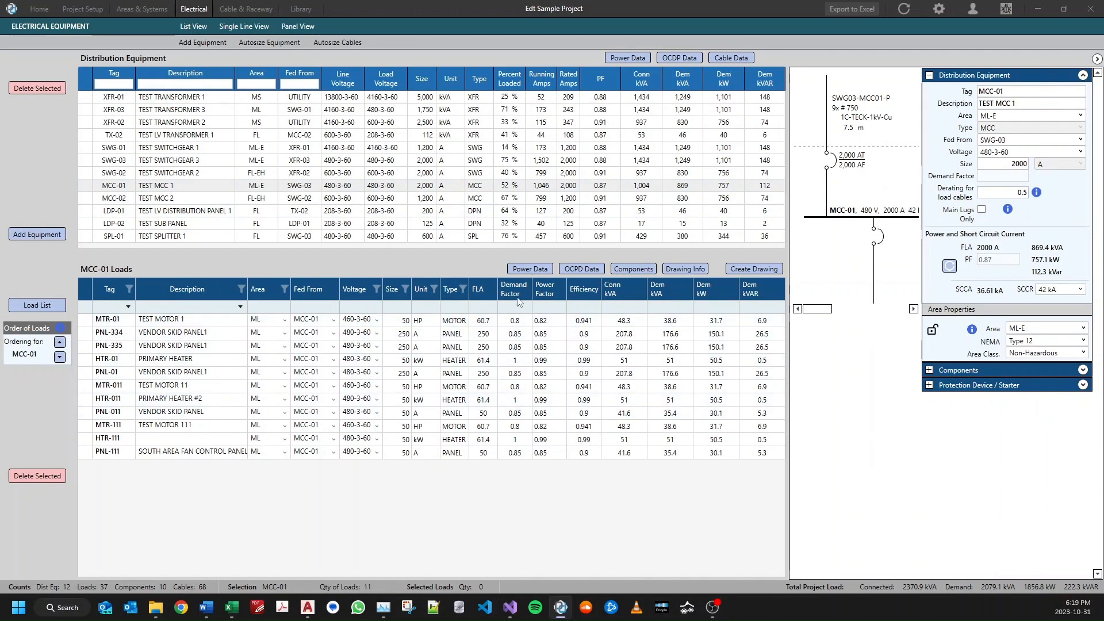
left_click(581, 269)
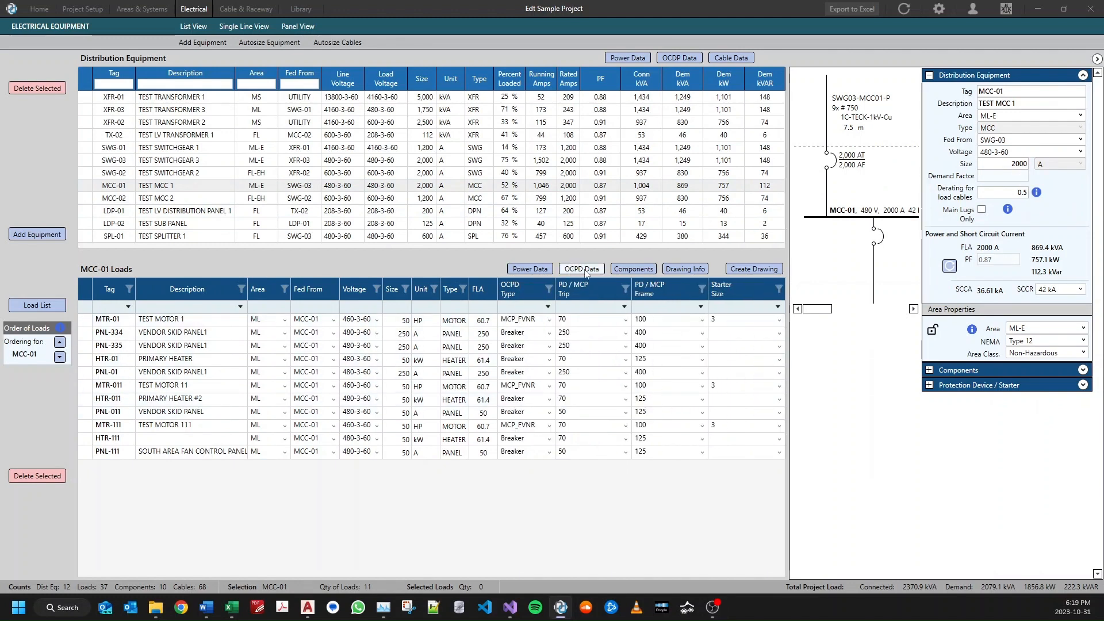
left_click(633, 268)
left_click(679, 269)
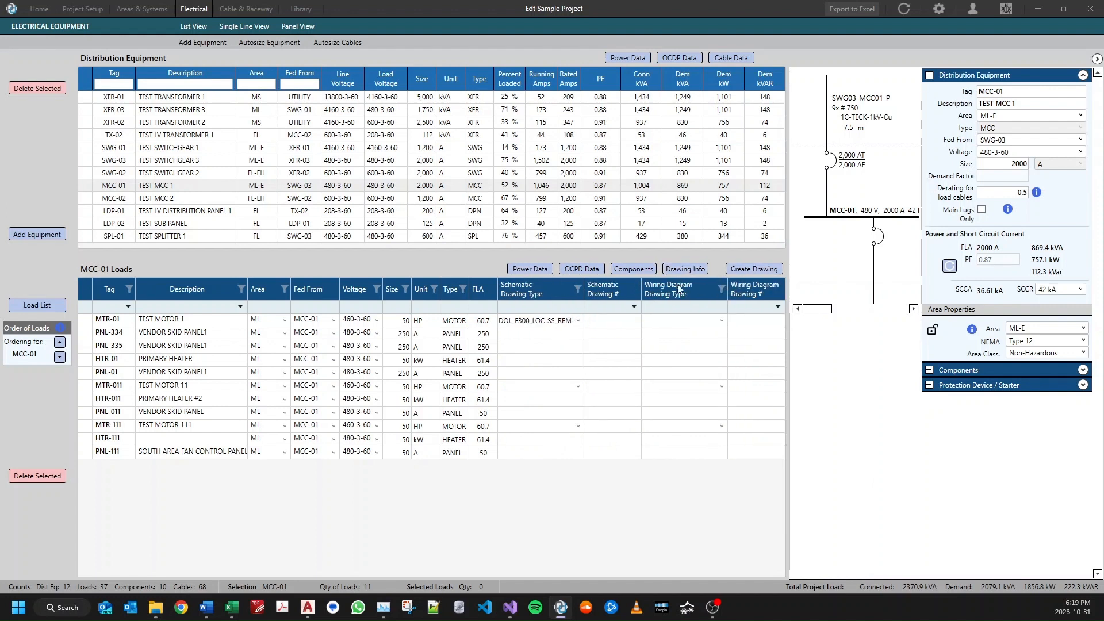
Choose the schematic drawing type DOL_E300_LOC-SS_REM-SS for MTR-01 and generate its schematic drawing.
left_click(528, 325)
left_click(577, 322)
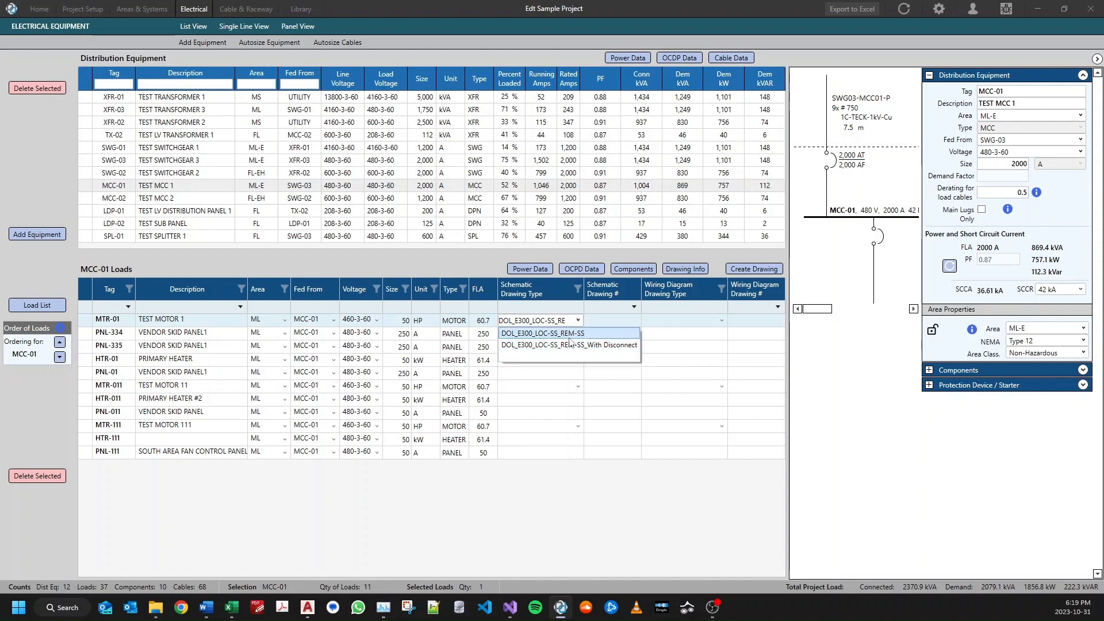
left_click(571, 336)
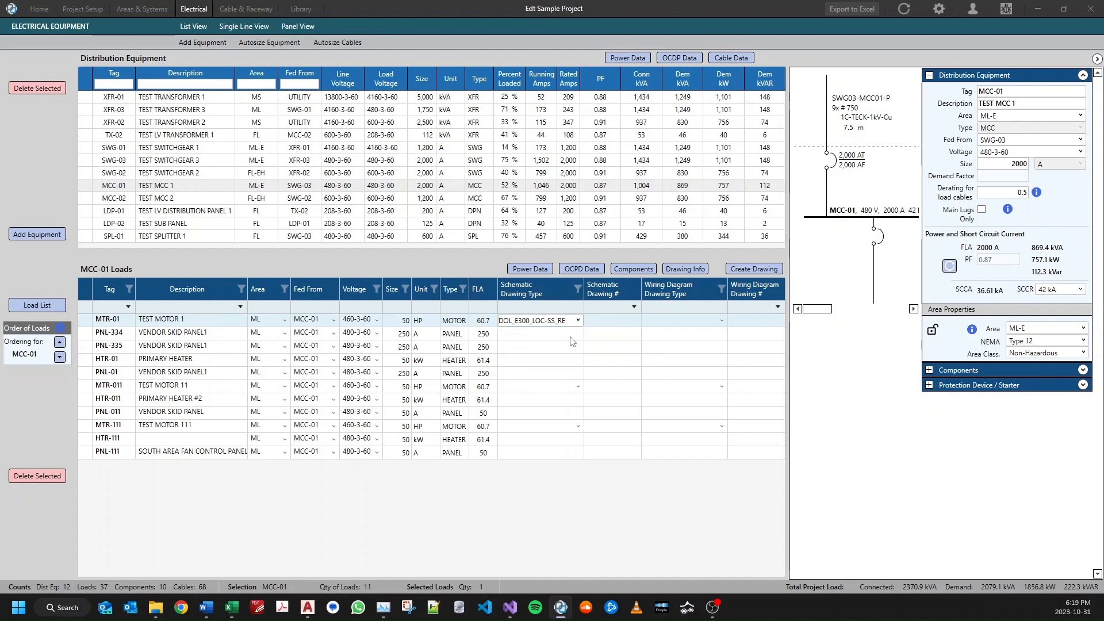
left_click(761, 269)
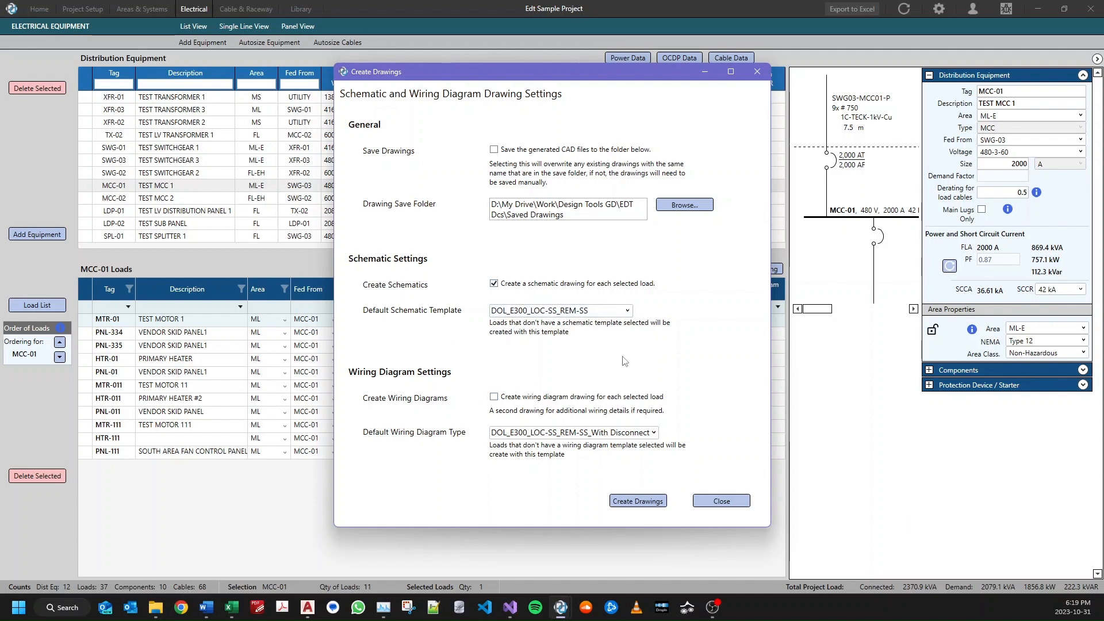
left_click(636, 504)
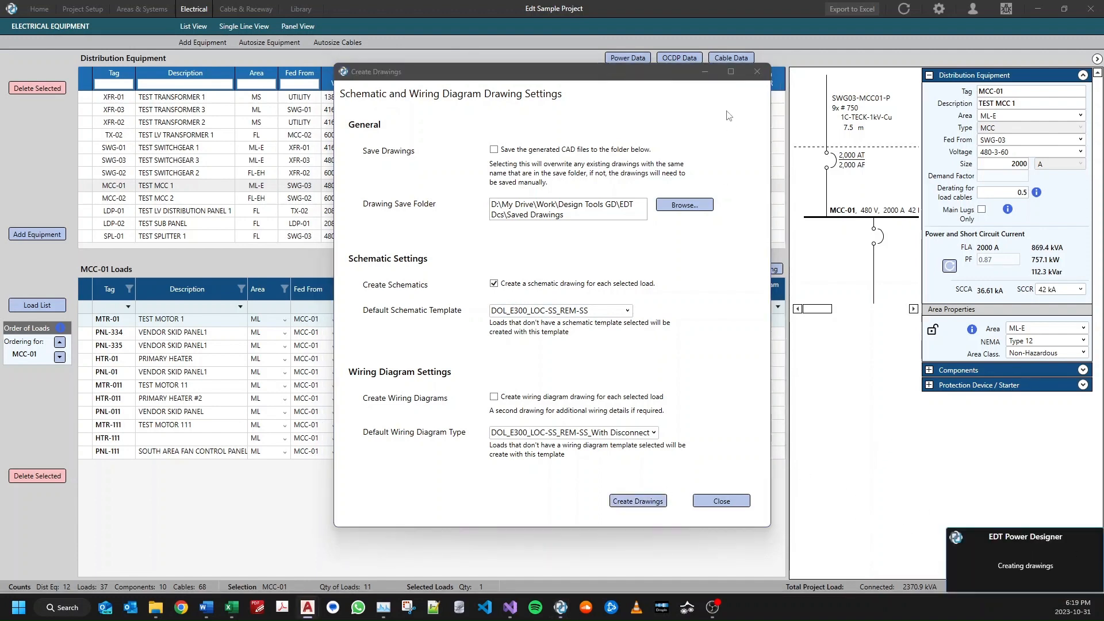
left_click(757, 71)
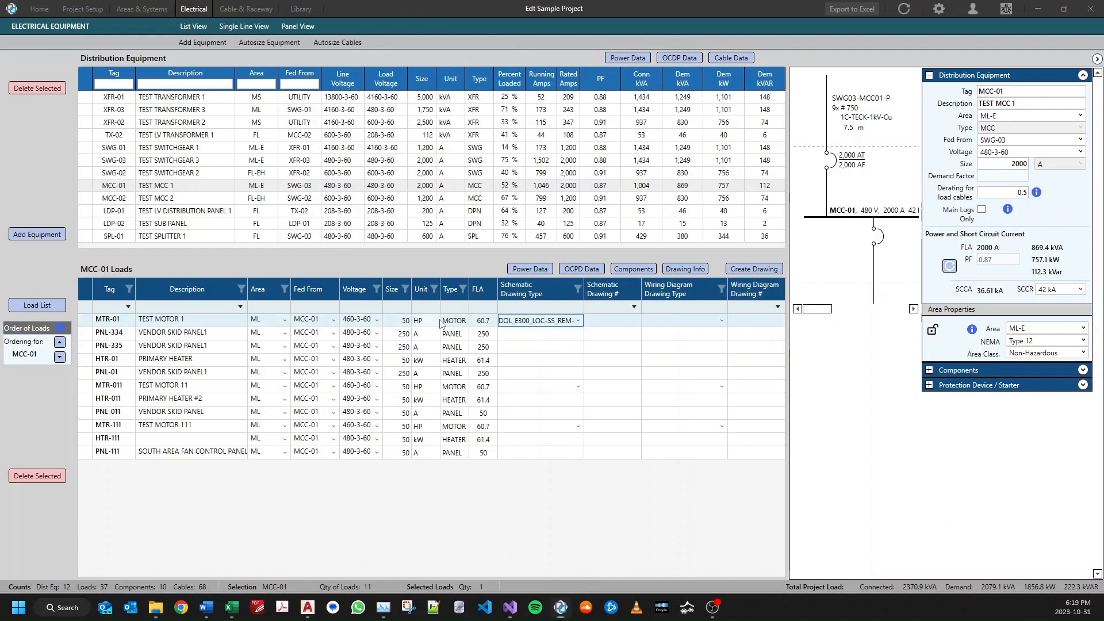
Select the MCC-01 loads from MTR-01 through PNL-011 and view the drawing creation settings for them.
left_click_drag(425, 320, 426, 413)
left_click(755, 270)
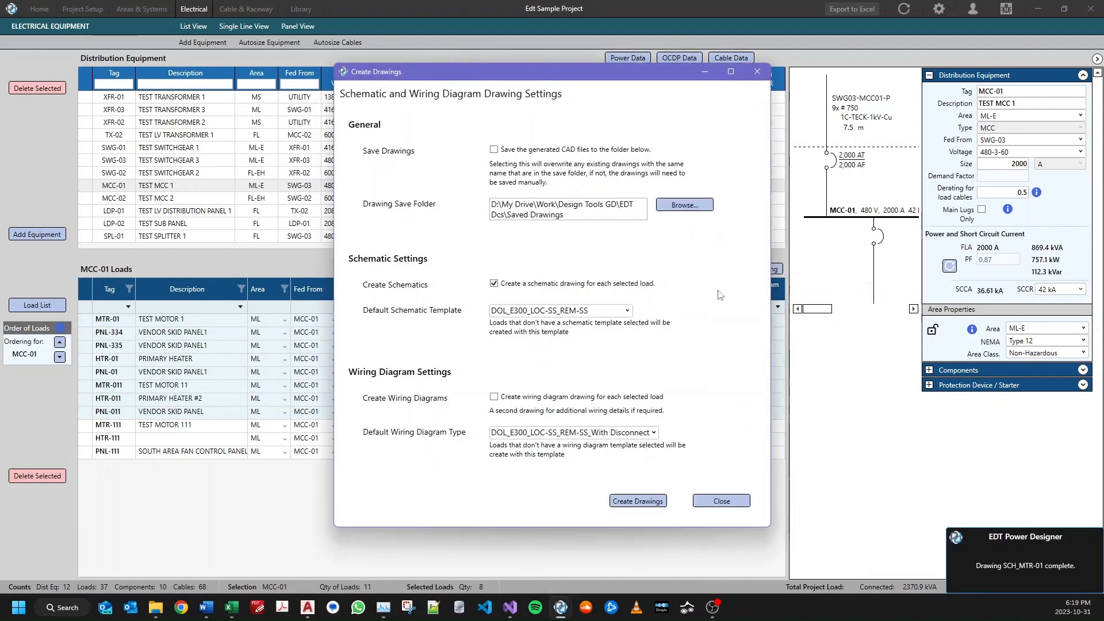
left_click(722, 501)
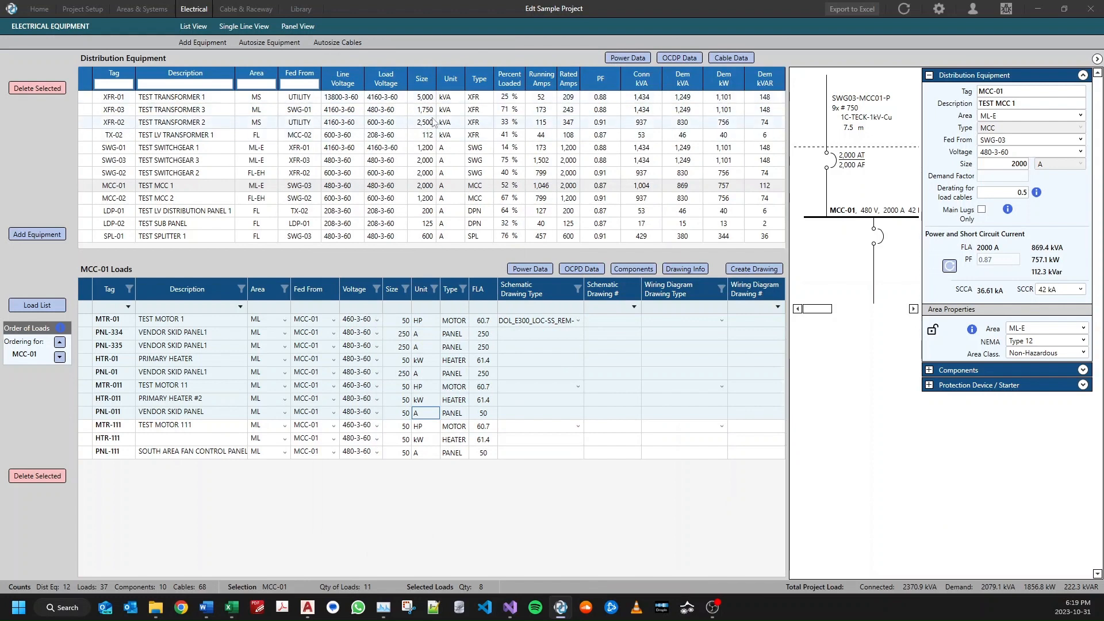
Display the electrical equipment as a single-line diagram.
left_click(242, 28)
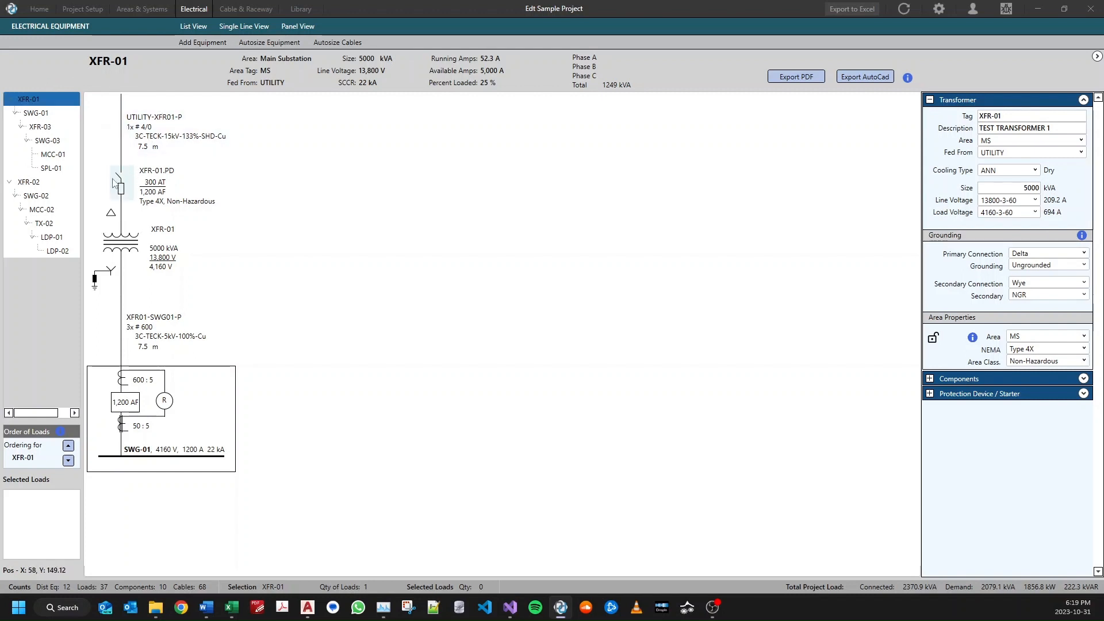
View the single-line diagrams of transformer XFR-02 and motor control centre MCC-01.
left_click(29, 183)
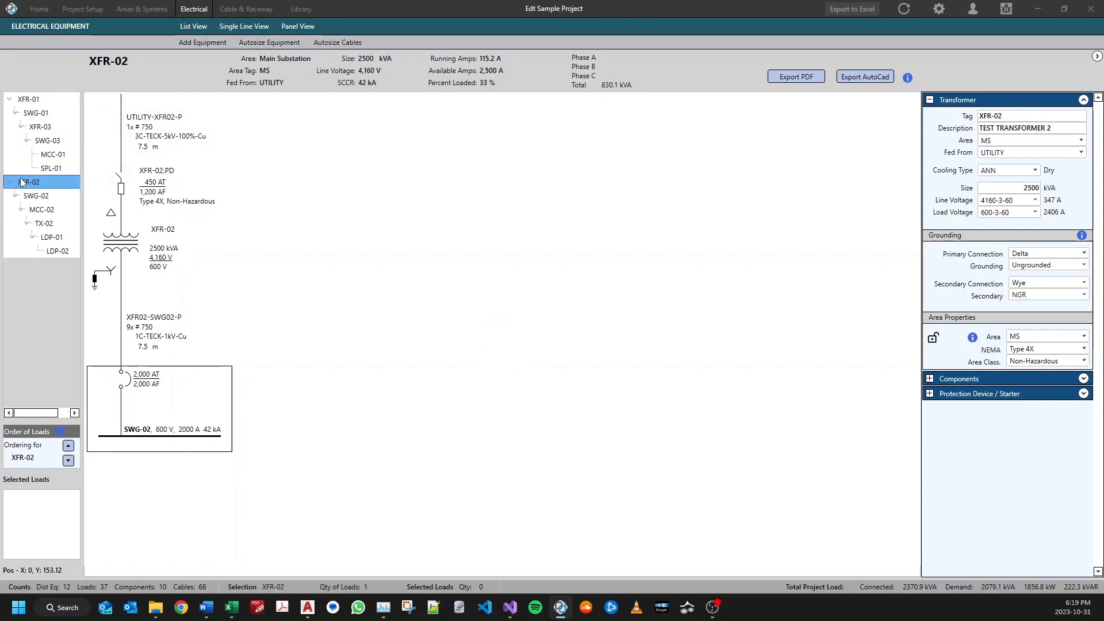
left_click(58, 154)
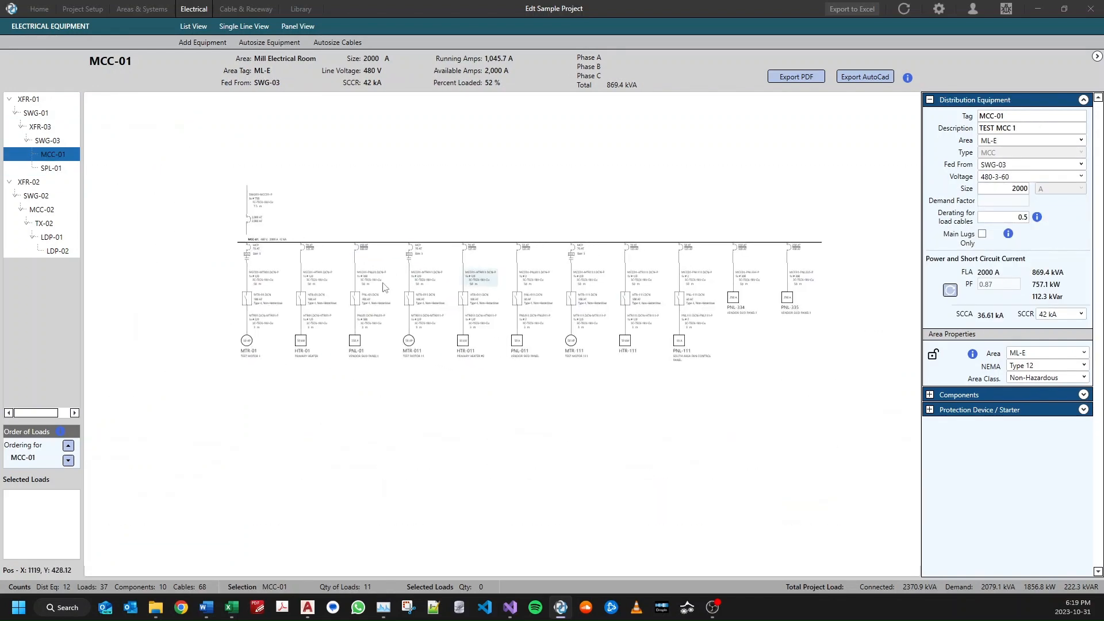
left_click_drag(205, 231, 240, 247)
scroll(240, 247, "up", 5)
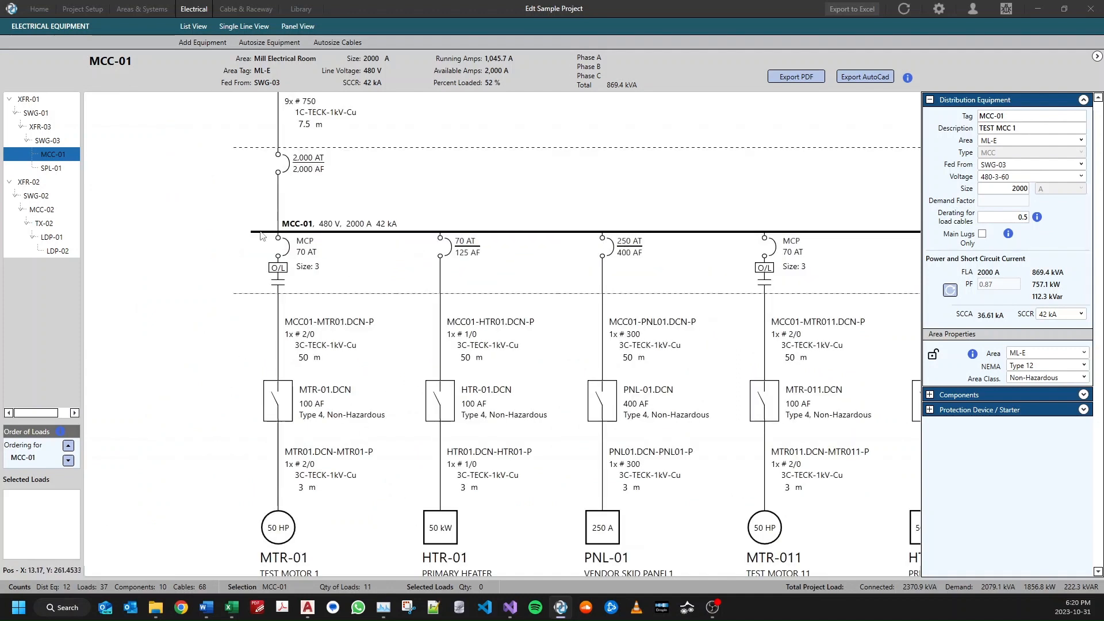
Remove the disconnects from the MCC-01 loads MTR-01 through PNL-011 in the single-line diagram.
left_click(345, 293)
scroll(345, 297, "down", 5)
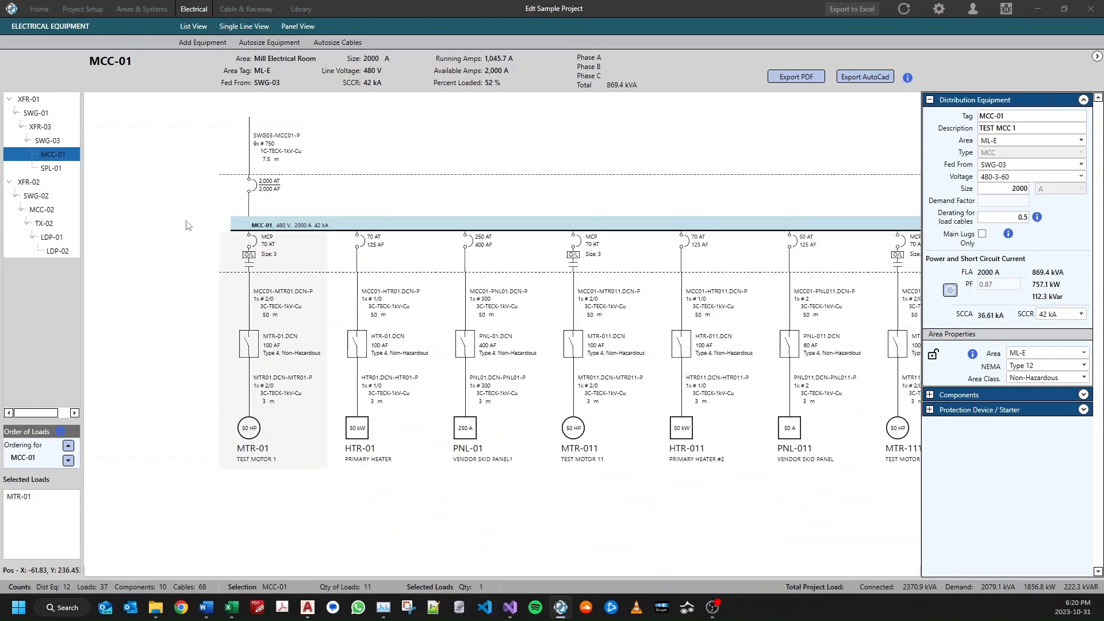
left_click_drag(180, 216, 828, 262)
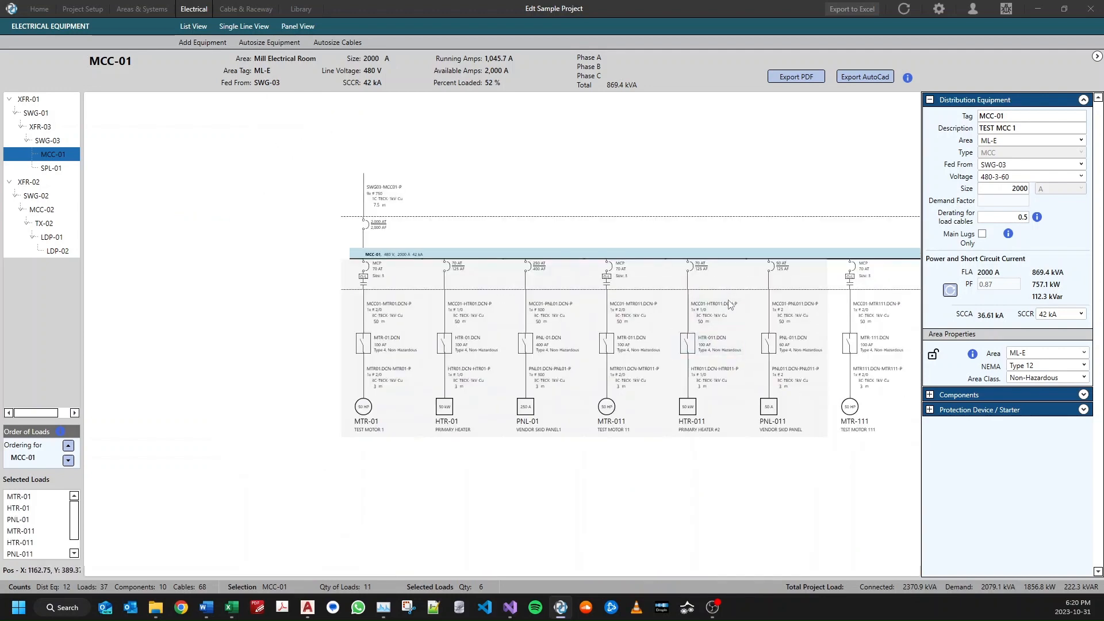
scroll(506, 256, "down", 2)
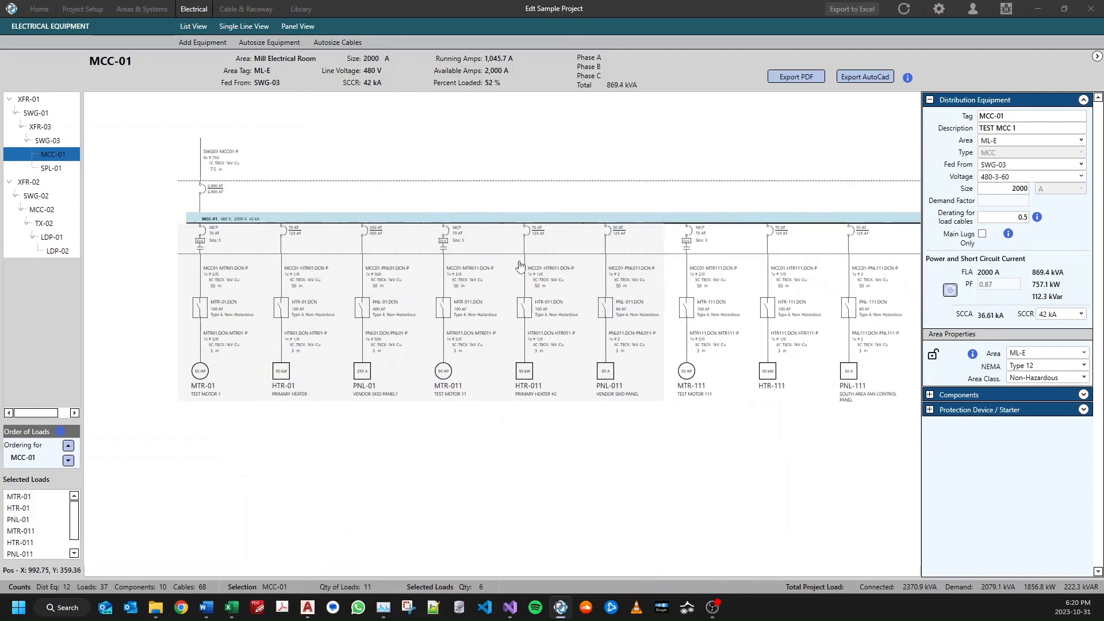
right_click(486, 243)
mouse_move(541, 368)
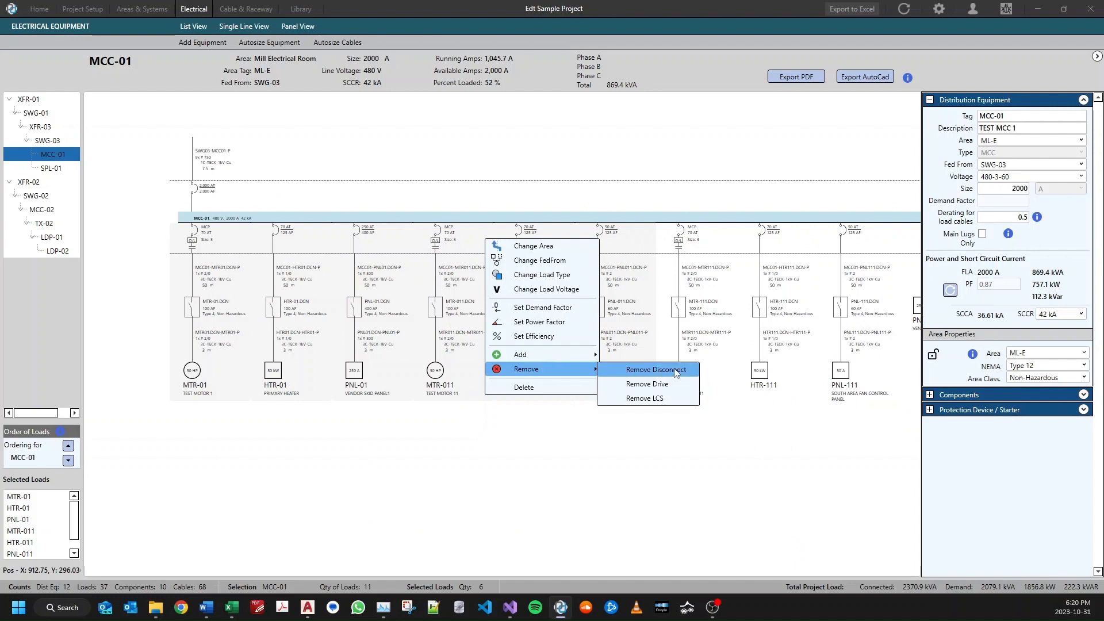
left_click(676, 371)
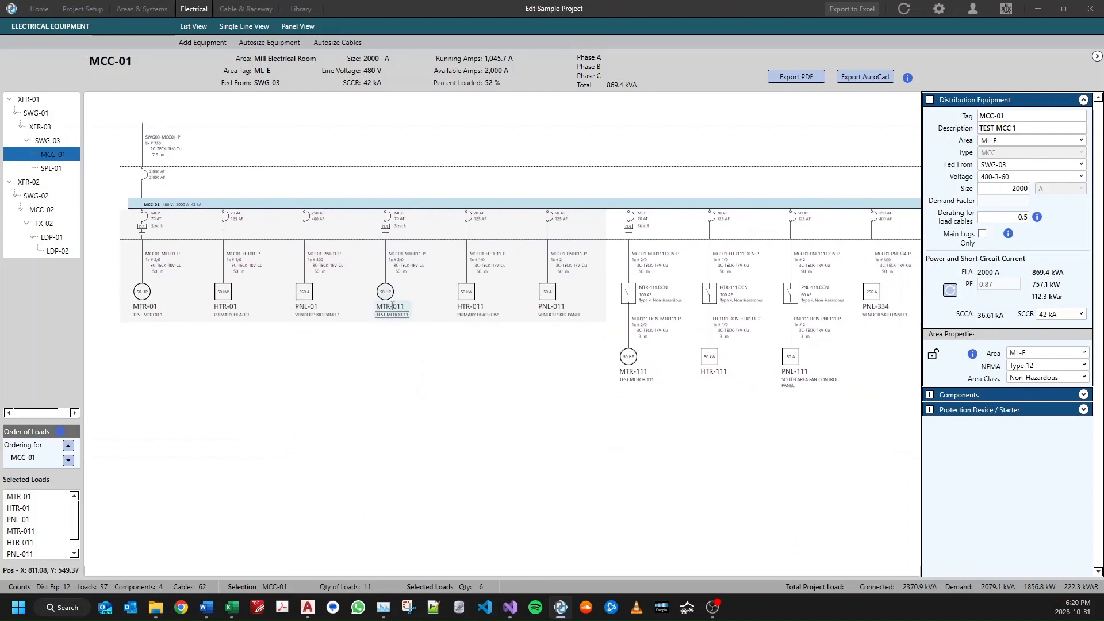
Add an LCS and a drive to both motors MTR-01 and MTR-011 on MCC-01.
left_click_drag(118, 198, 487, 240)
left_click(385, 292)
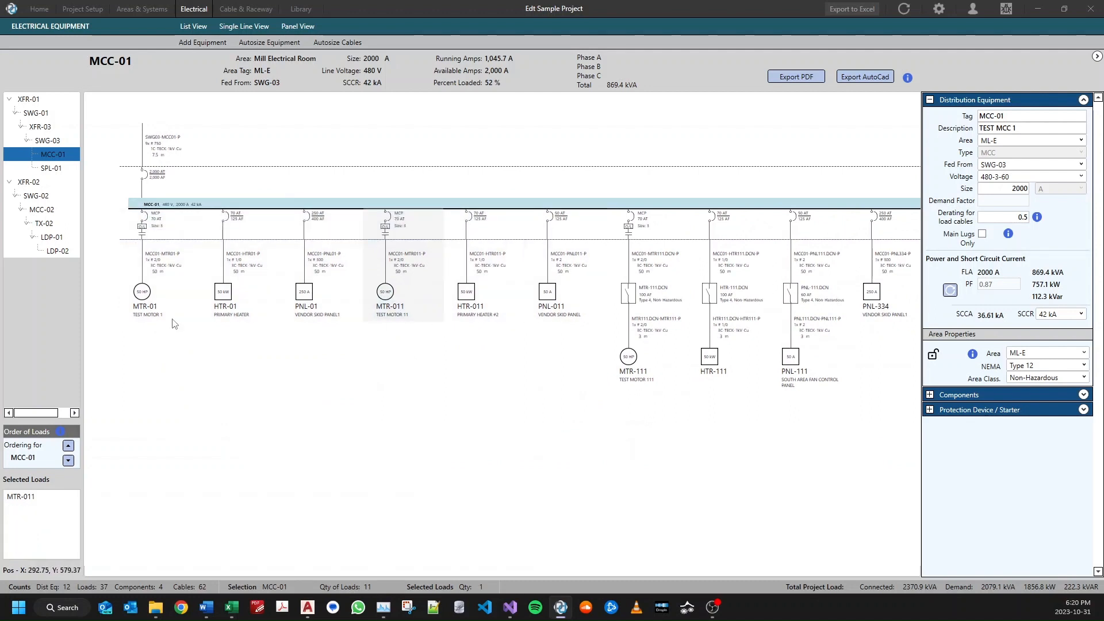
left_click(171, 294, "ctrl")
right_click(170, 293)
mouse_move(218, 409)
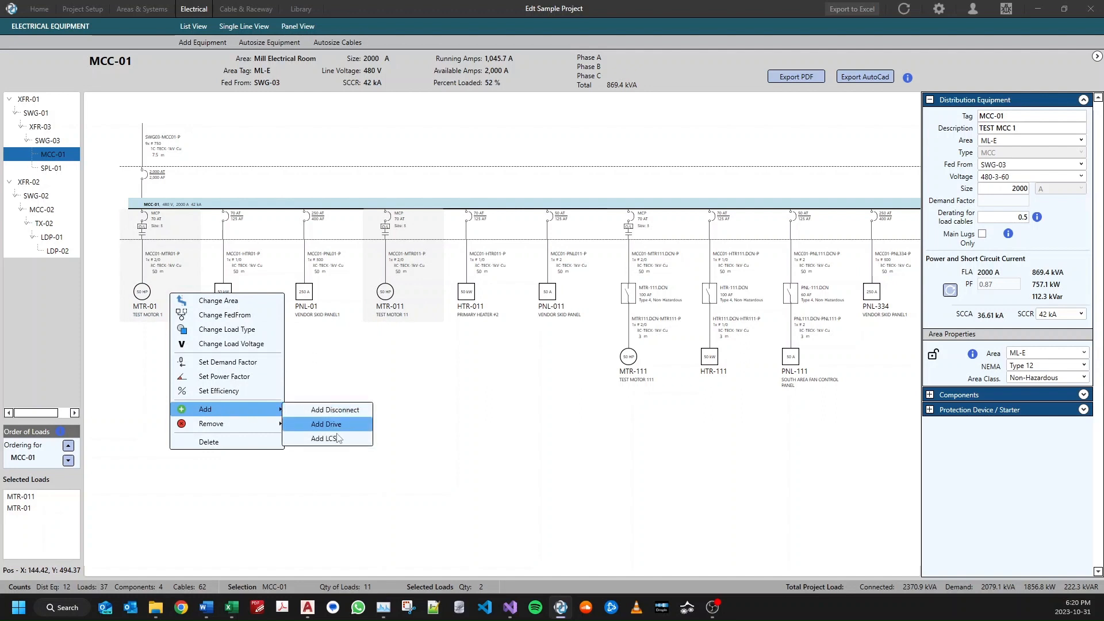
left_click(305, 439)
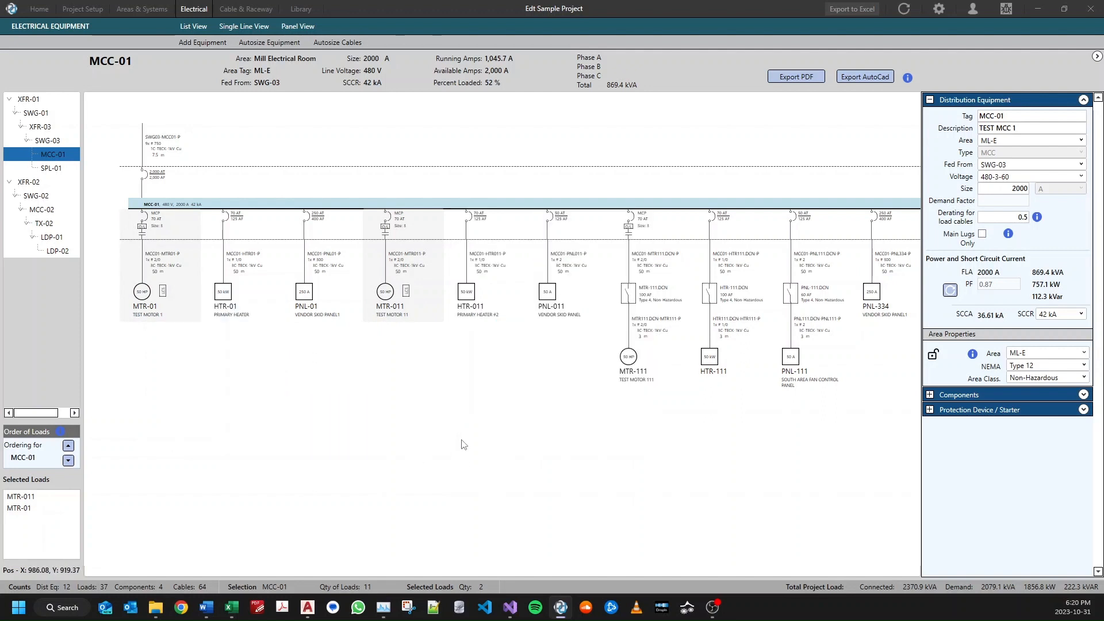
right_click(428, 302)
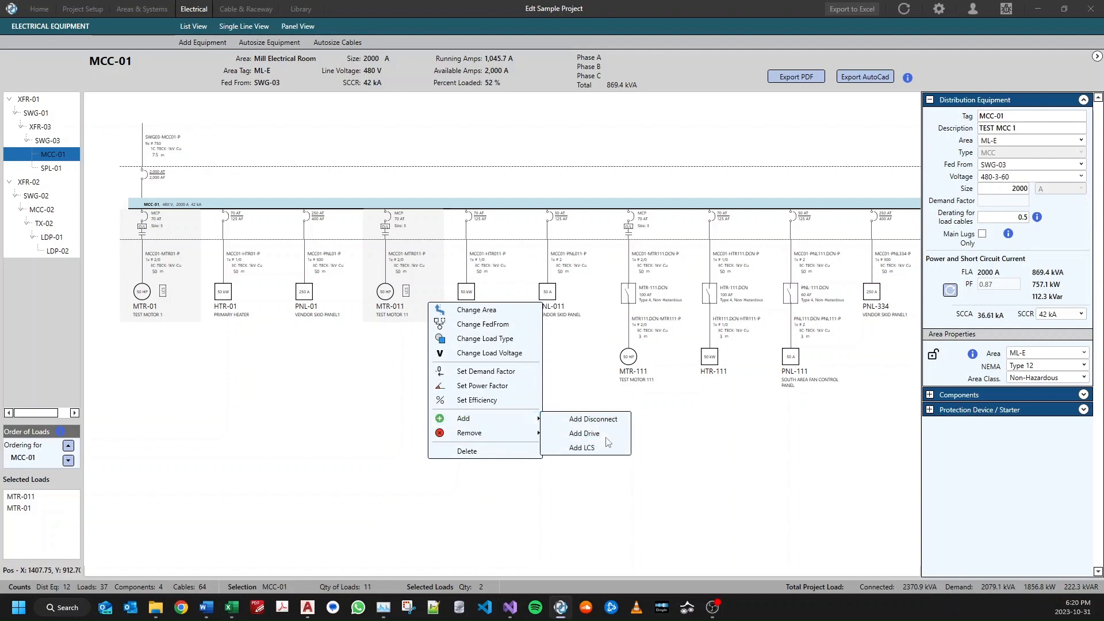
left_click(602, 430)
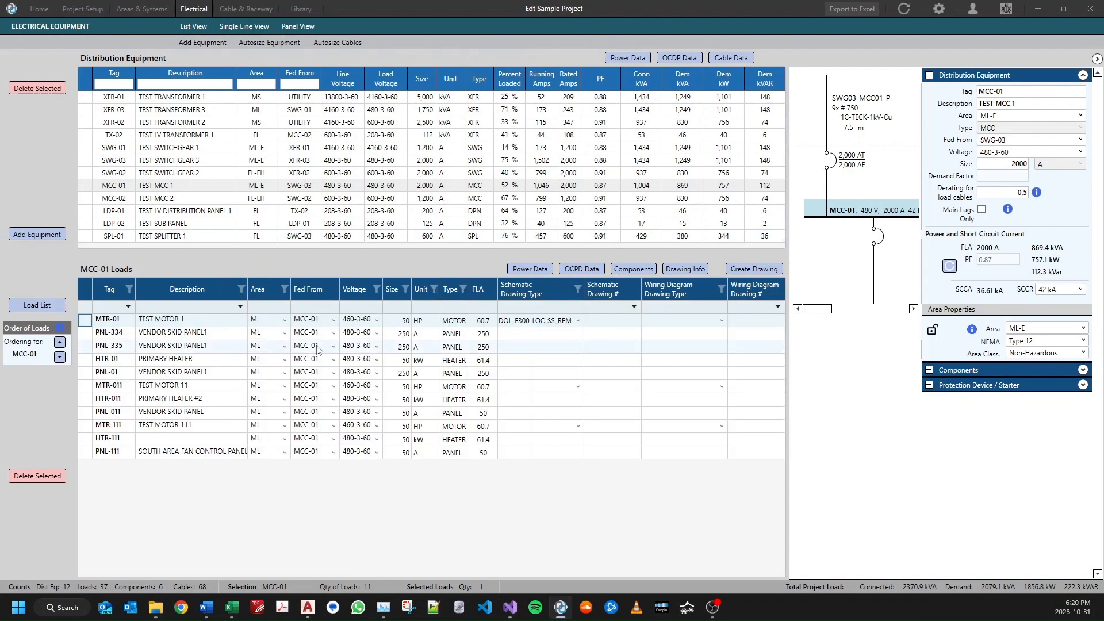
In the equipment list, view the bulk-editing options for loads PNL-334 through PNL-011 and for distribution equipment XFR-02 through LDP-01.
left_click_drag(319, 335, 354, 411)
right_click(384, 362)
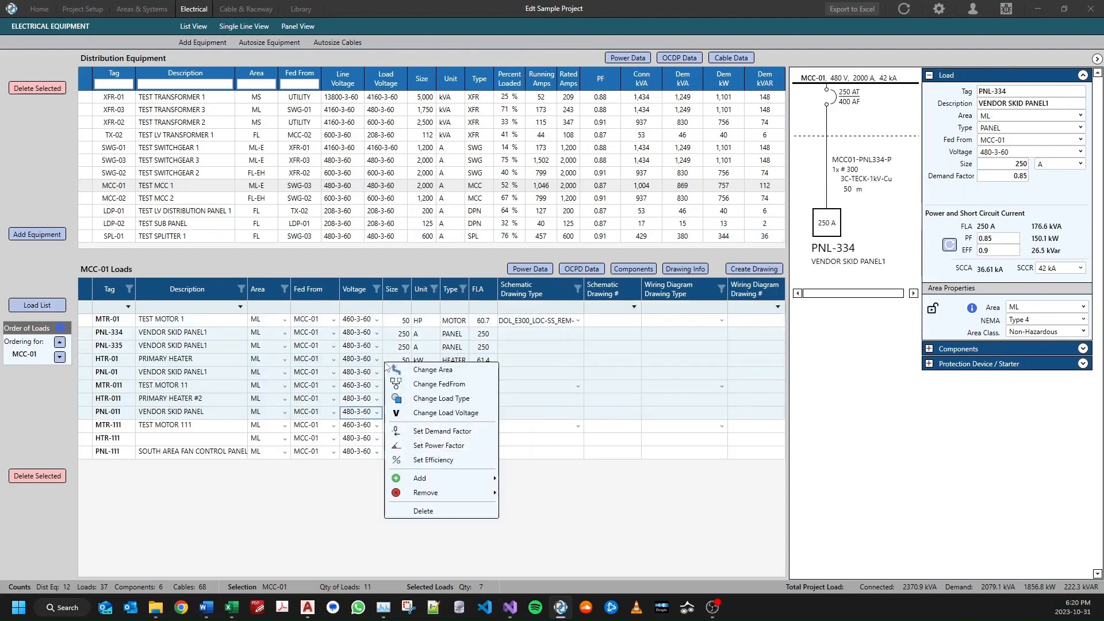
left_click_drag(432, 122, 440, 211)
right_click(444, 153)
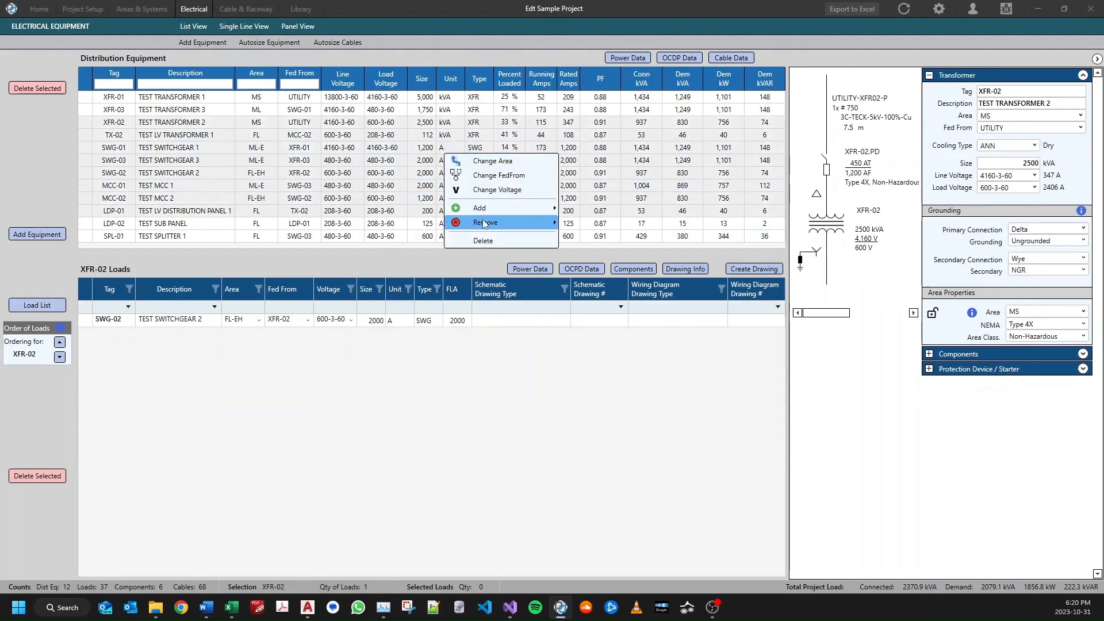
Return to the MCC-01 single-line diagram and export it to AutoCAD.
left_click(240, 29)
left_click(240, 29)
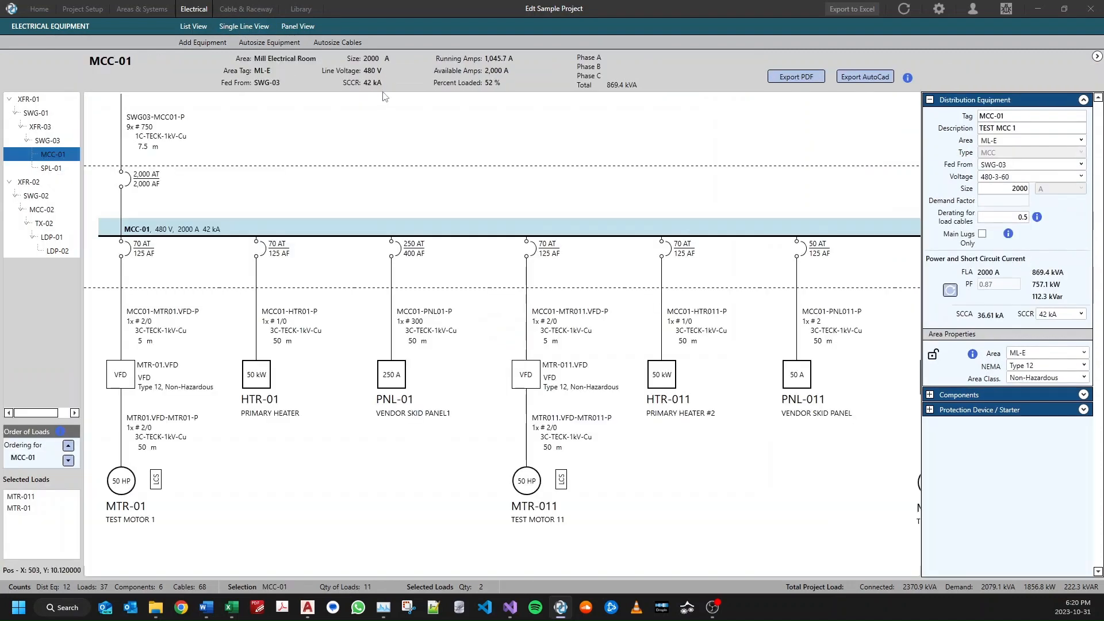
scroll(431, 209, "down", 5)
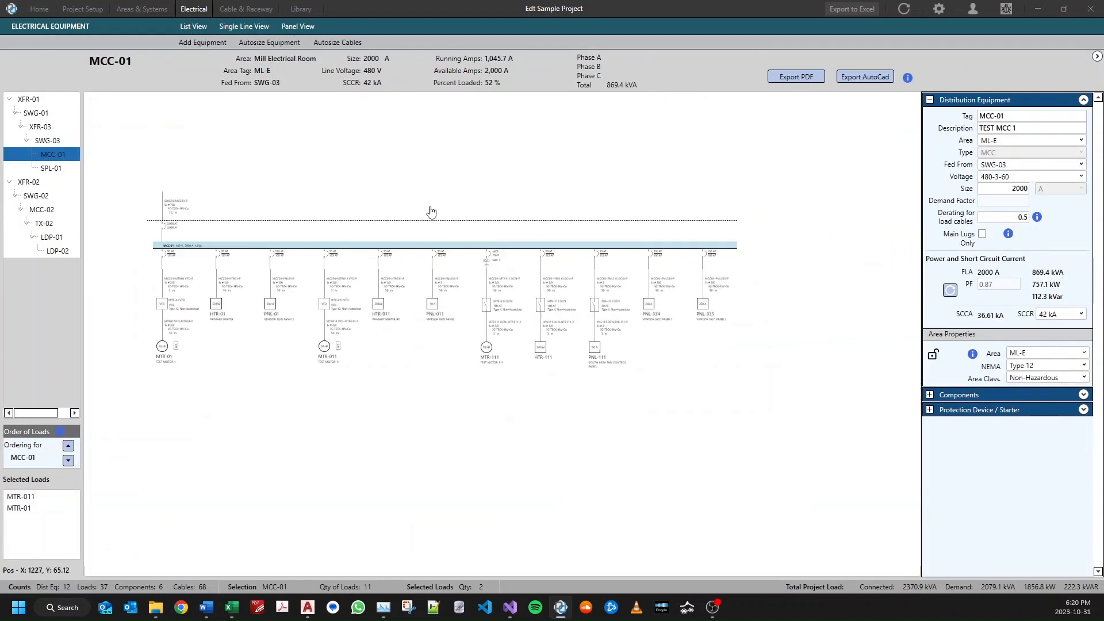
middle_click_drag(472, 211, 497, 216)
scroll(492, 208, "up", 2)
scroll(493, 208, "down", 2)
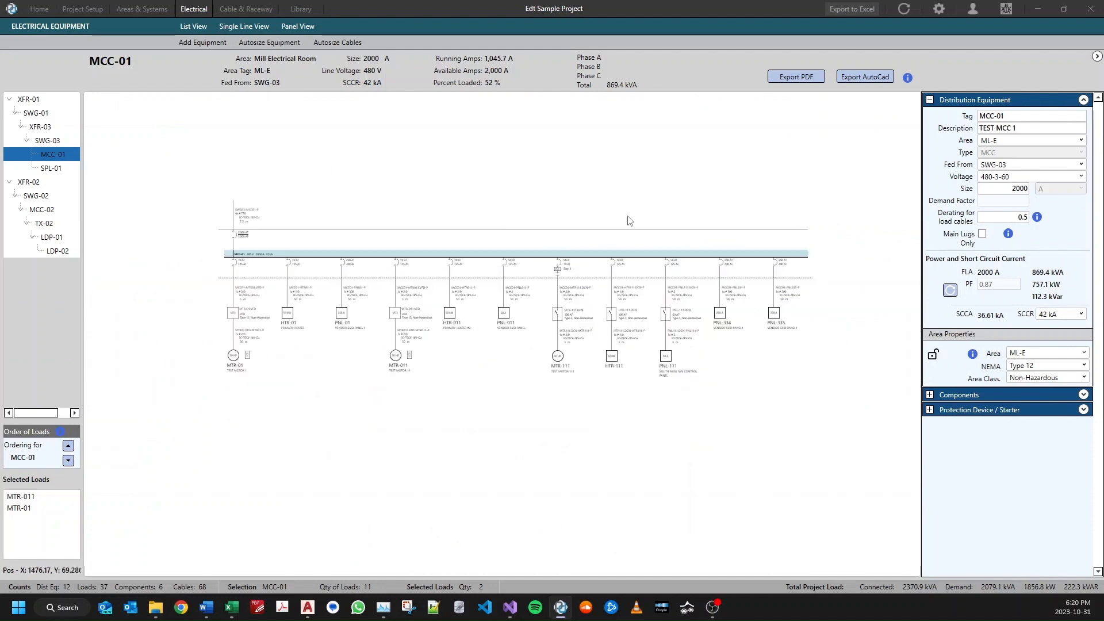
left_click(865, 79)
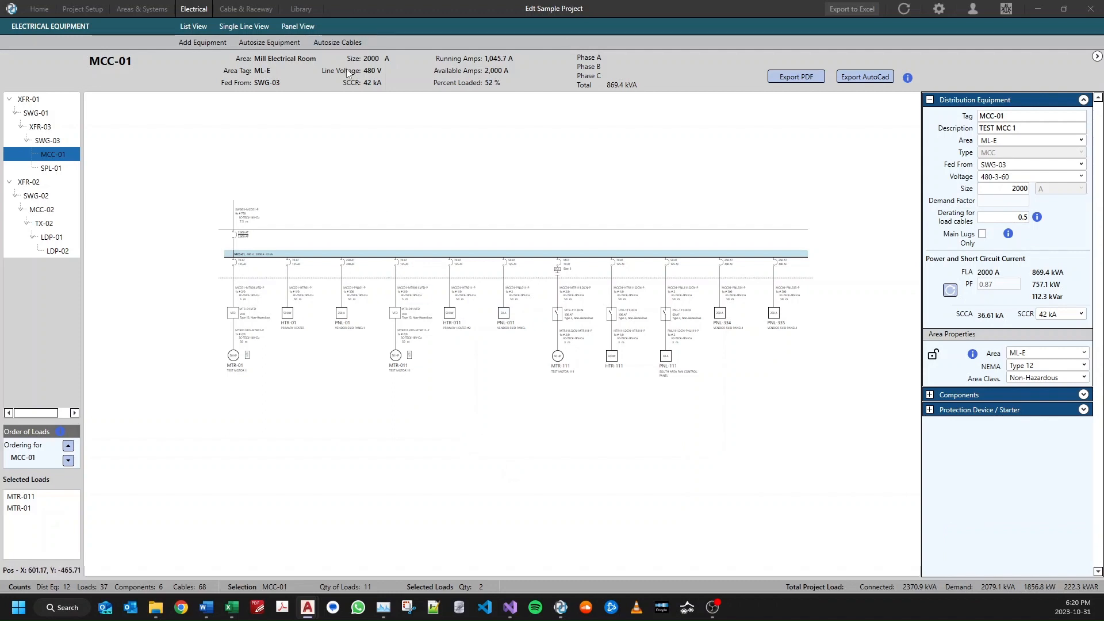
Display the panel schedule of LDP-01 and set its circuit count to 60.
left_click(295, 29)
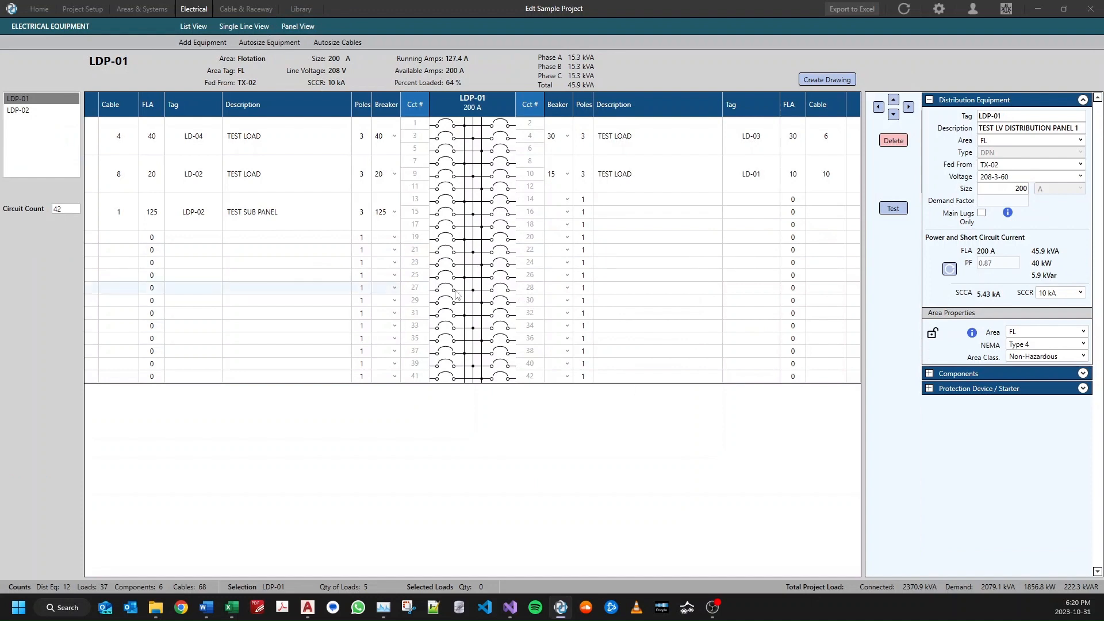
left_click_drag(65, 210, 25, 213)
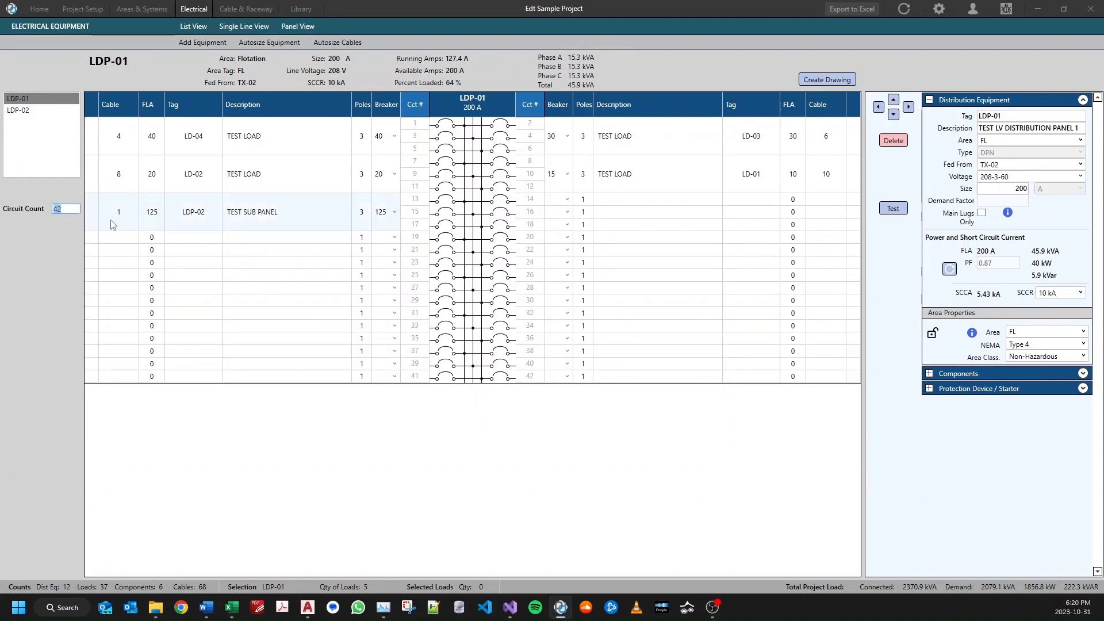
type("60")
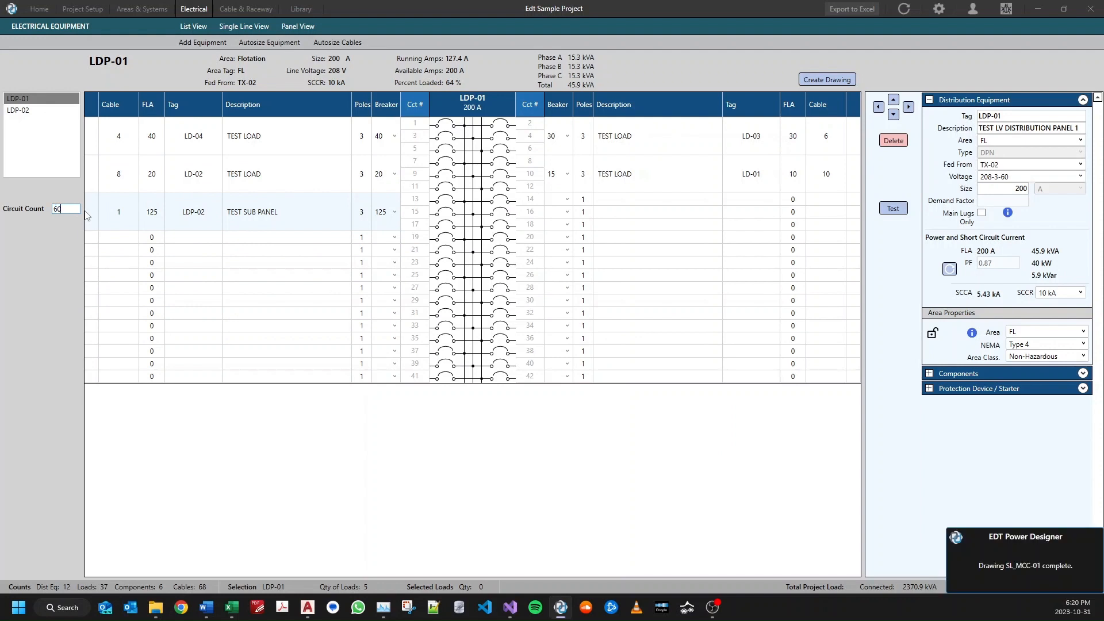
key("Return")
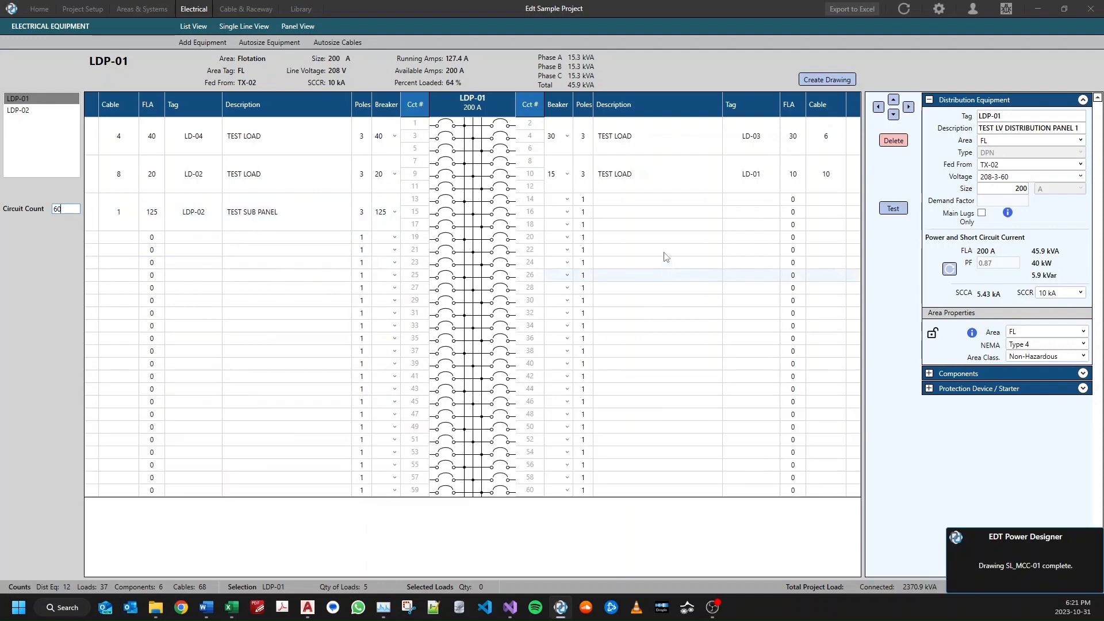
Set the protection device trip of the empty LDP-01 circuits 14 through 24 to 15 A.
left_click_drag(650, 237, 655, 327)
right_click(645, 247)
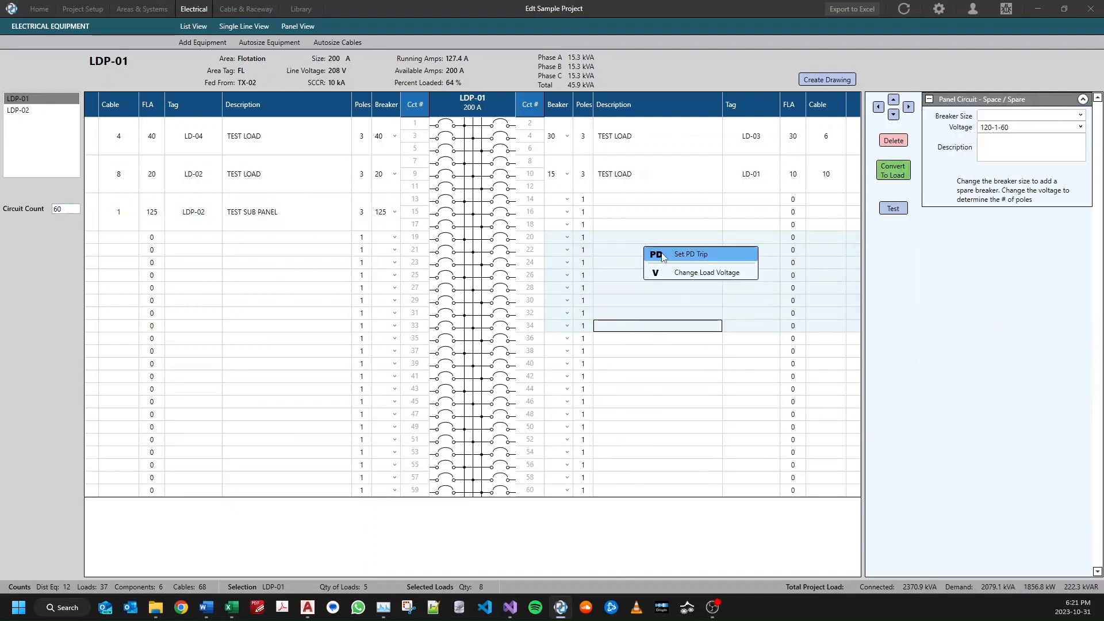
left_click_drag(617, 203, 620, 263)
right_click(620, 218)
left_click(661, 227)
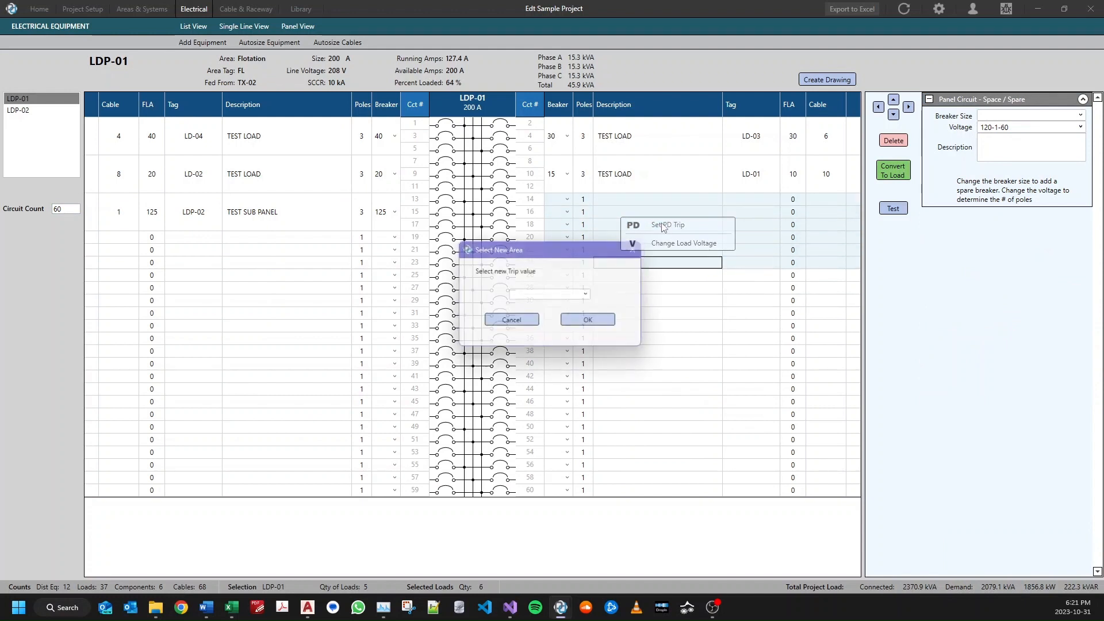
left_click(575, 295)
left_click(552, 308)
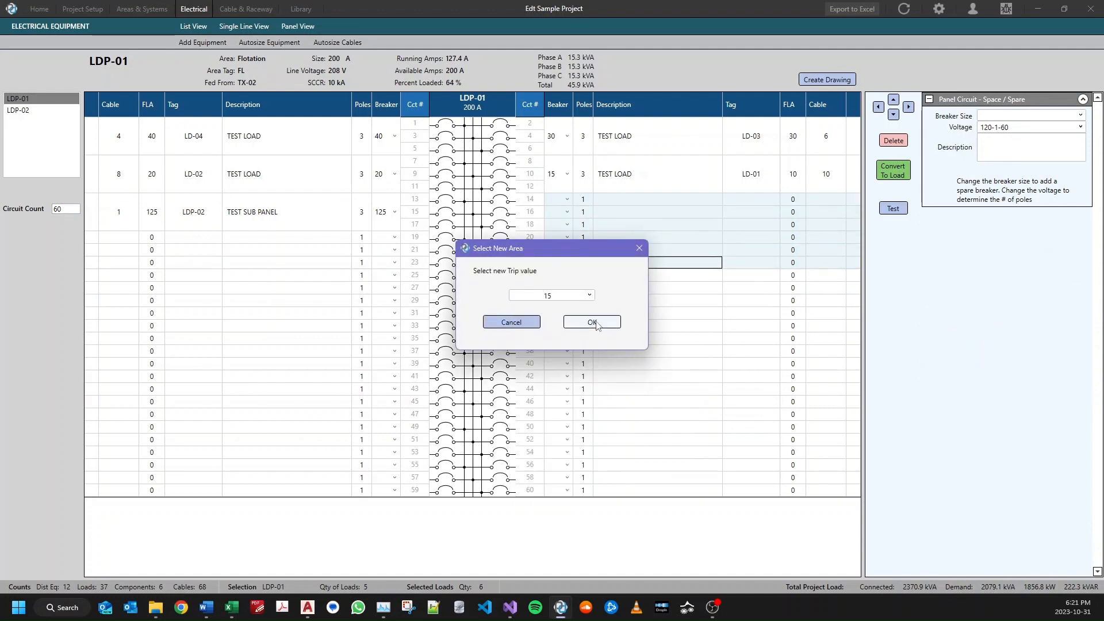
left_click(591, 322)
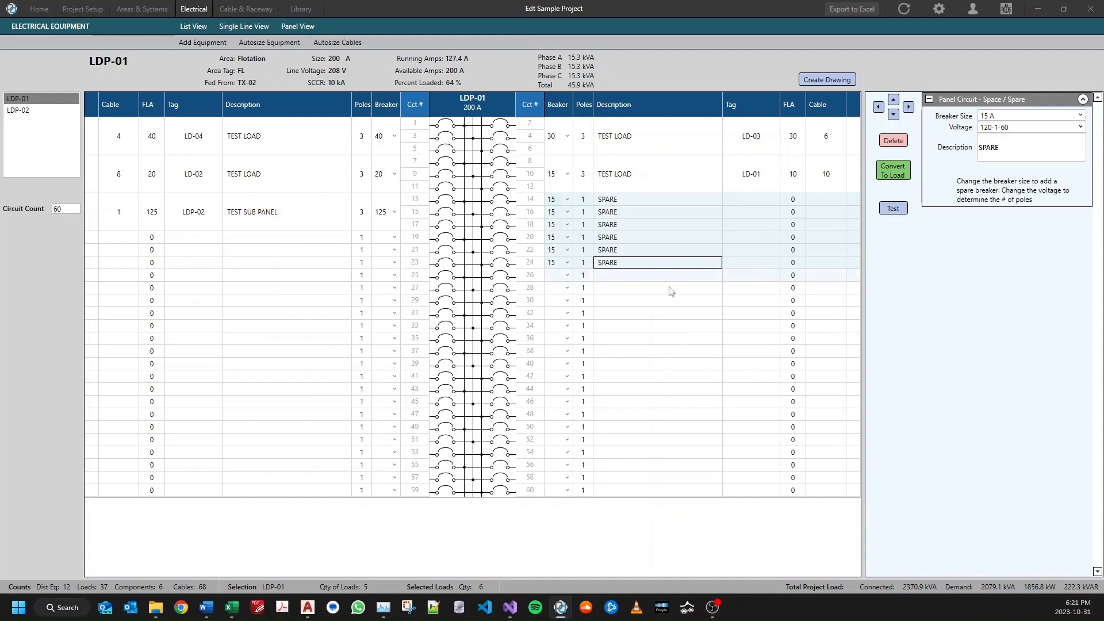
Make circuit 28 of LDP-01 a spare with a 15 A breaker and a voltage of 208-3-60.
left_click(645, 287)
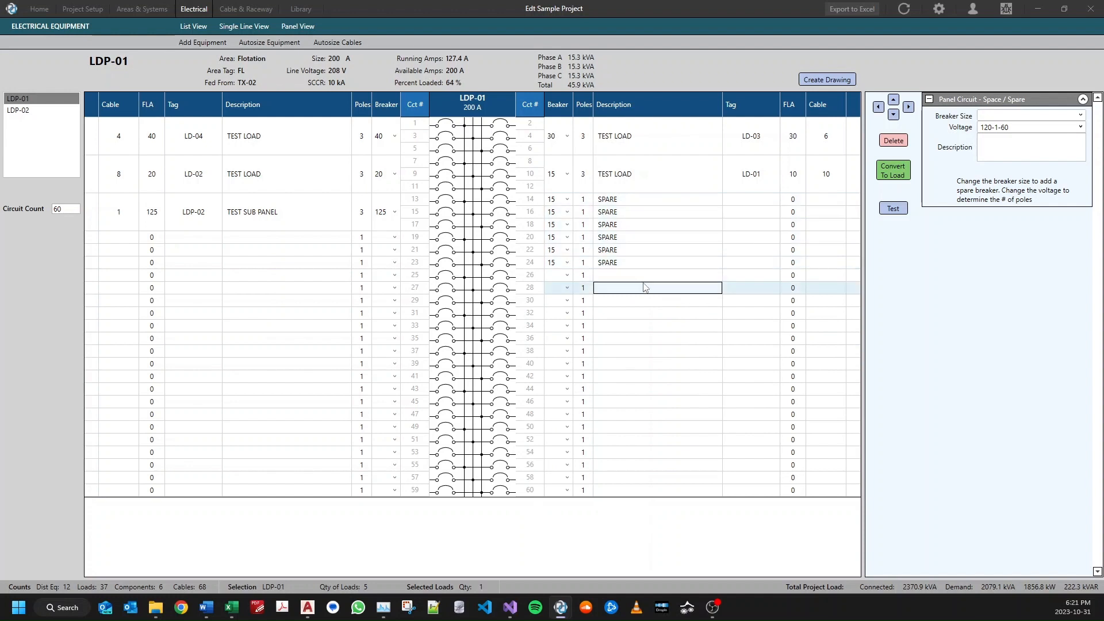
left_click(996, 116)
left_click(989, 128)
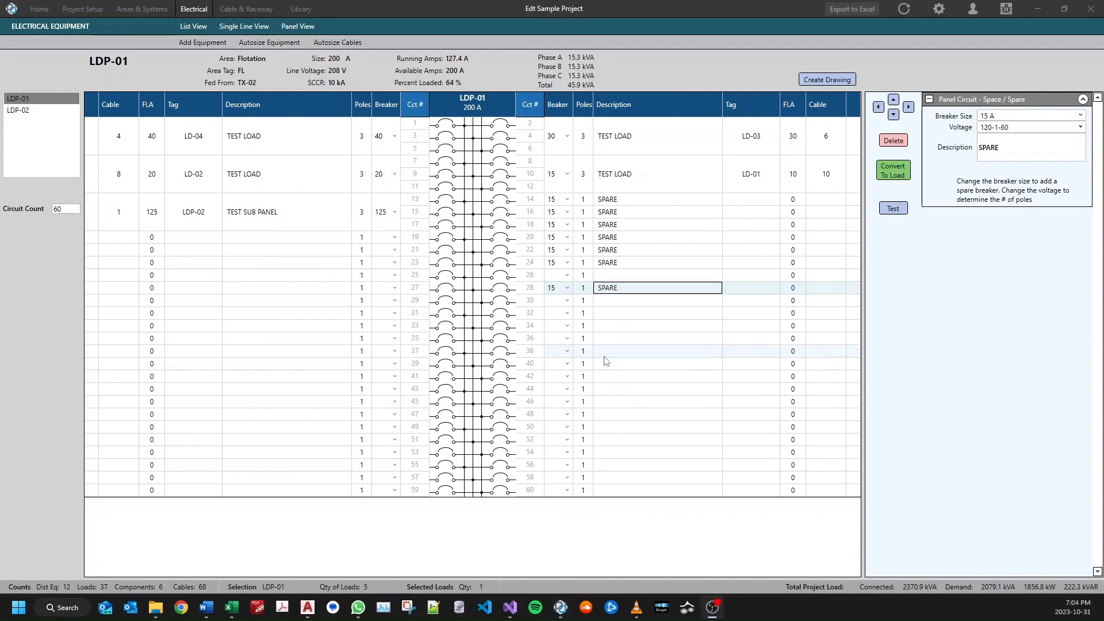
left_click(1001, 128)
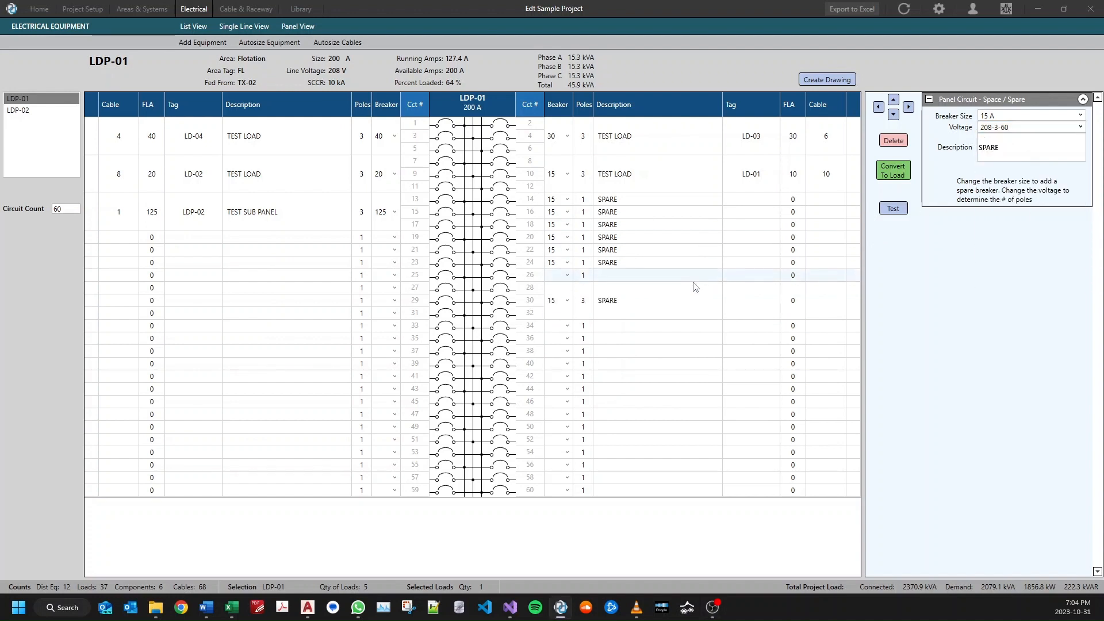
Change the load voltage of the spare breakers on LDP-01 circuits 14, 16 and 18 to 208-1-60.
left_click_drag(640, 203, 643, 226)
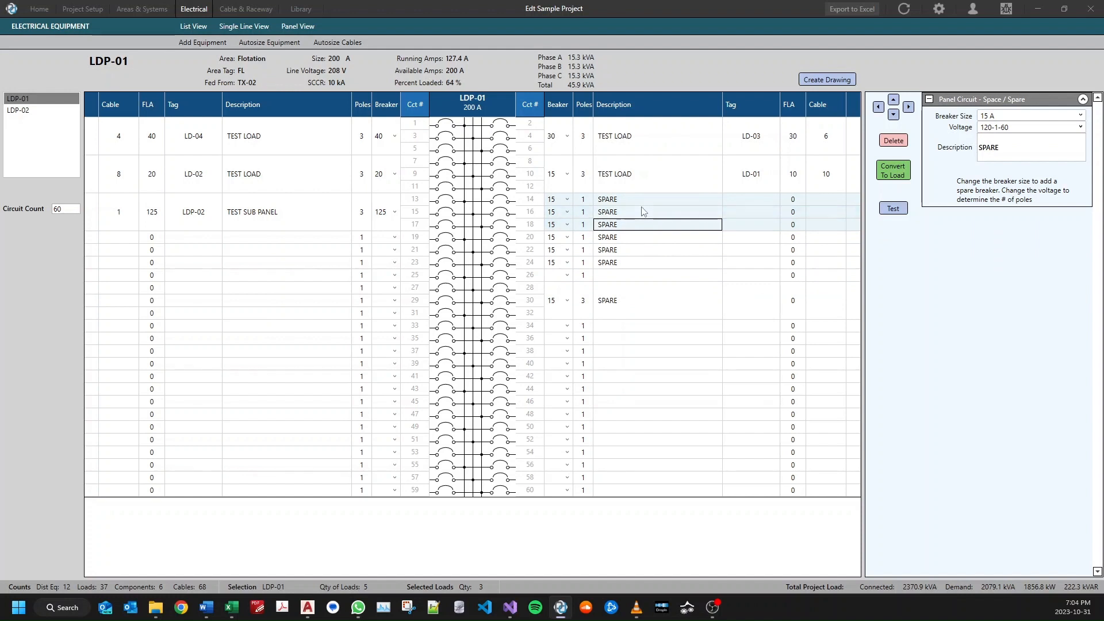
right_click(643, 211)
left_click(662, 217)
left_click(552, 296)
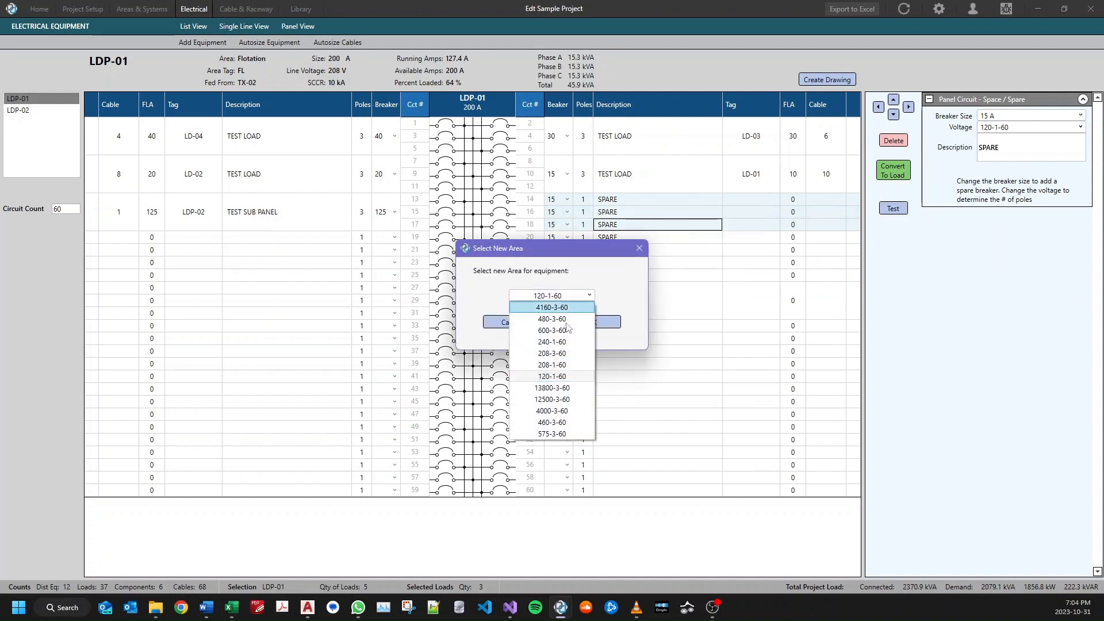
left_click(552, 364)
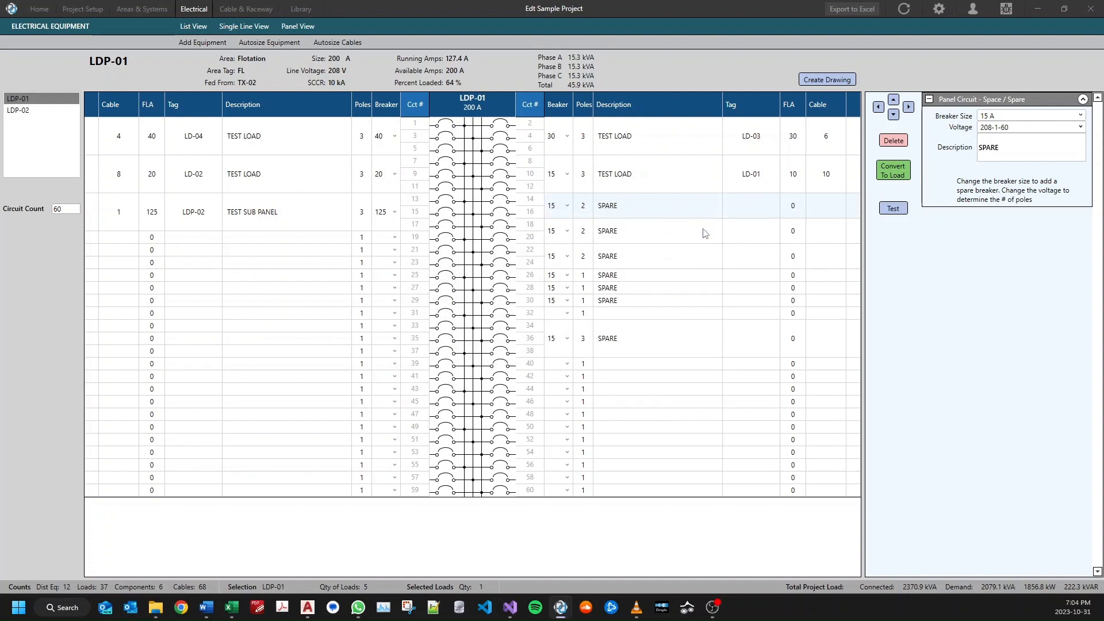
Create the panel drawing for LDP-01 and switch to the cable and raceway section.
left_click(827, 81)
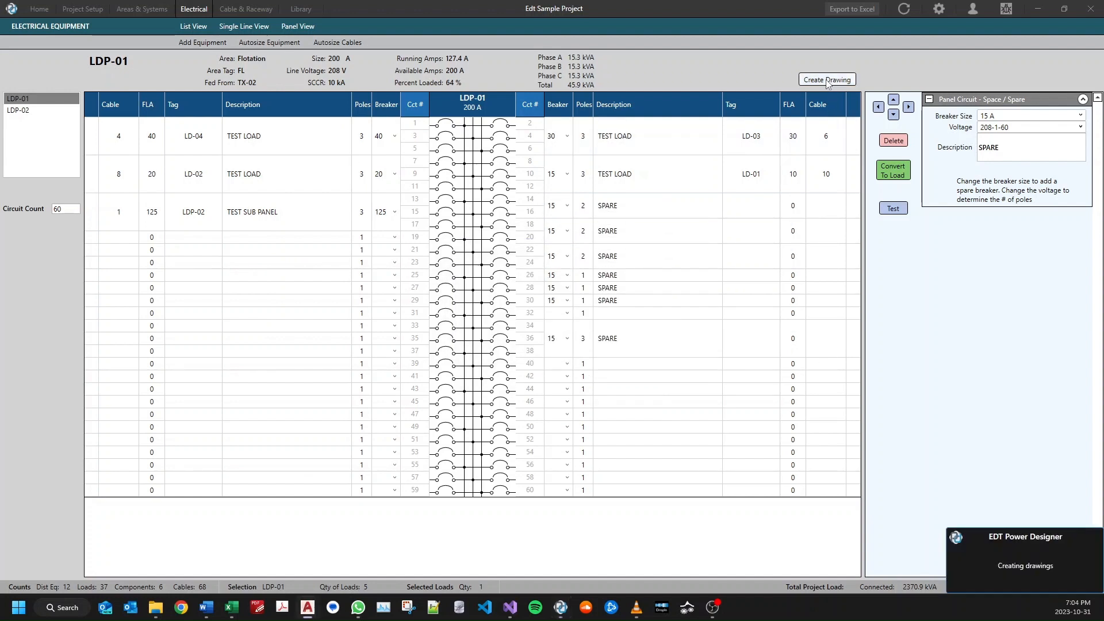
left_click(246, 9)
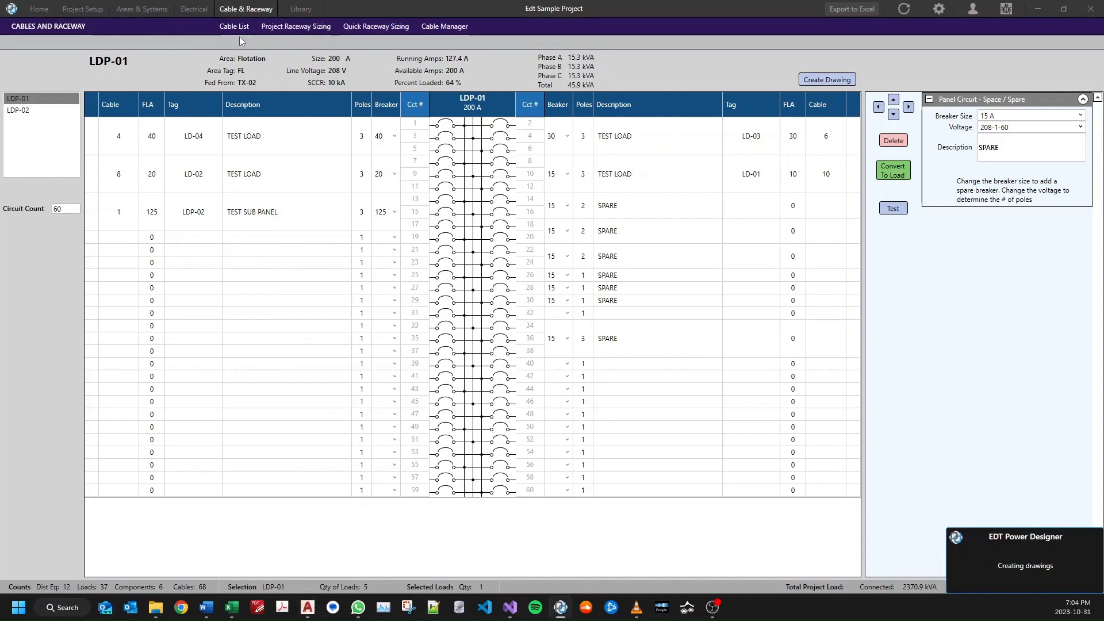
Open the project's cable list, expand it to full width to review the cable sizing columns, and restore the raceway view.
left_click(235, 29)
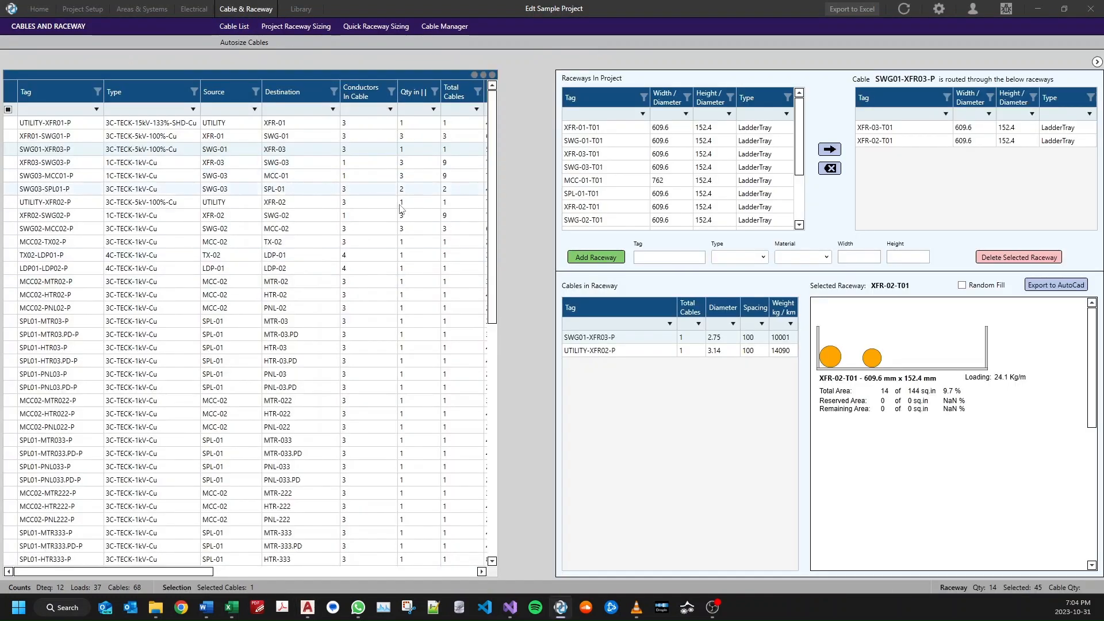
left_click(1097, 61)
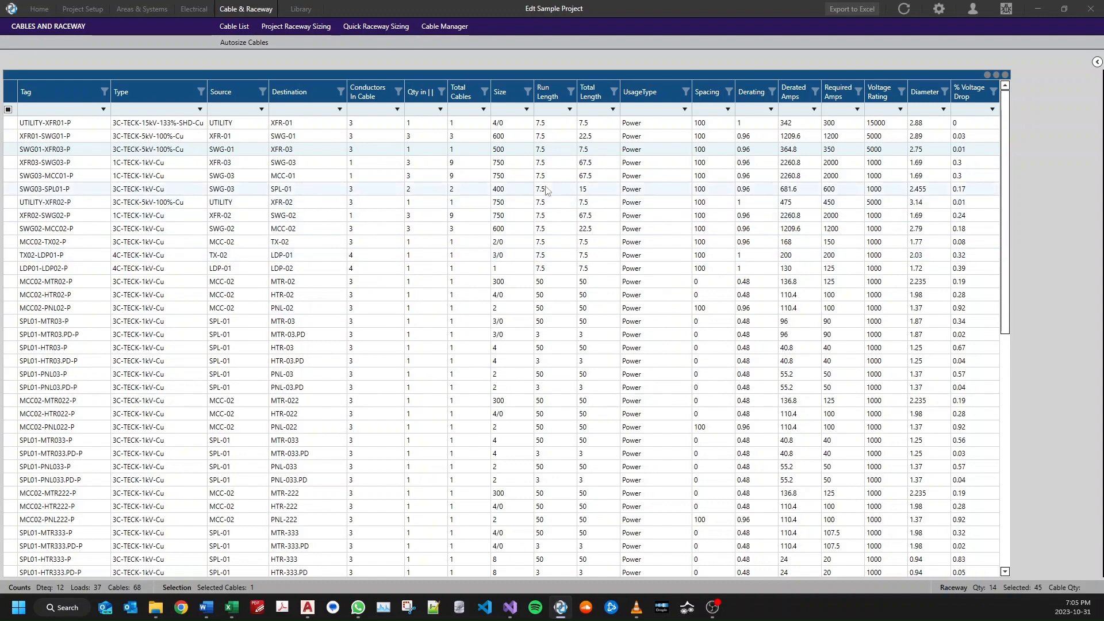
left_click(1097, 62)
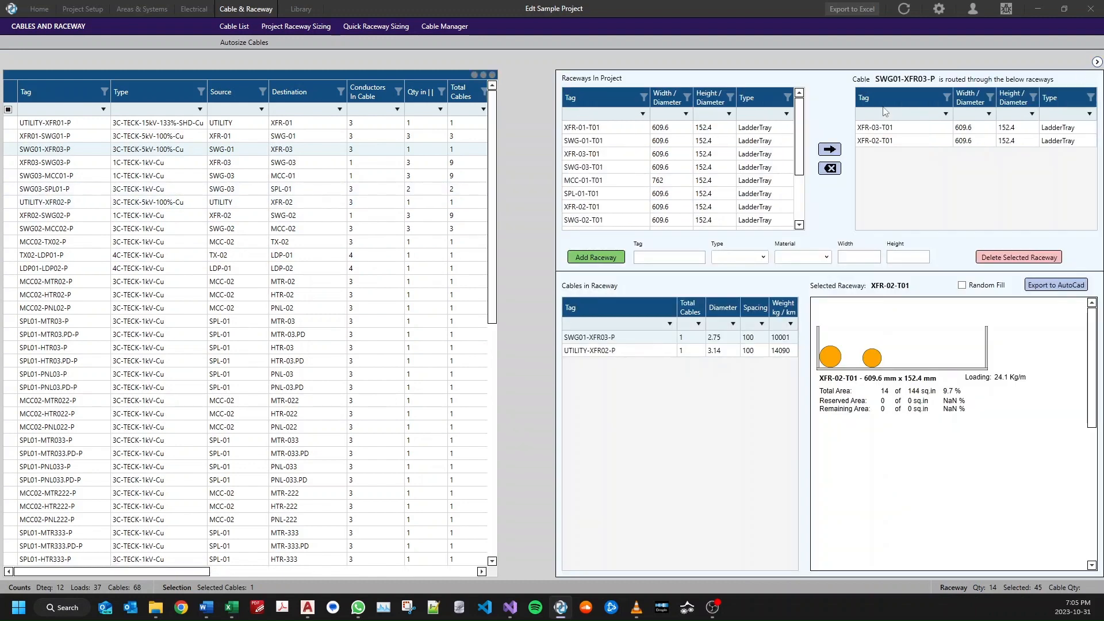
Examine the cable fill and individual cable details of several project raceways, including SWG-01-T01 and XFR-02-T01.
left_click(616, 127)
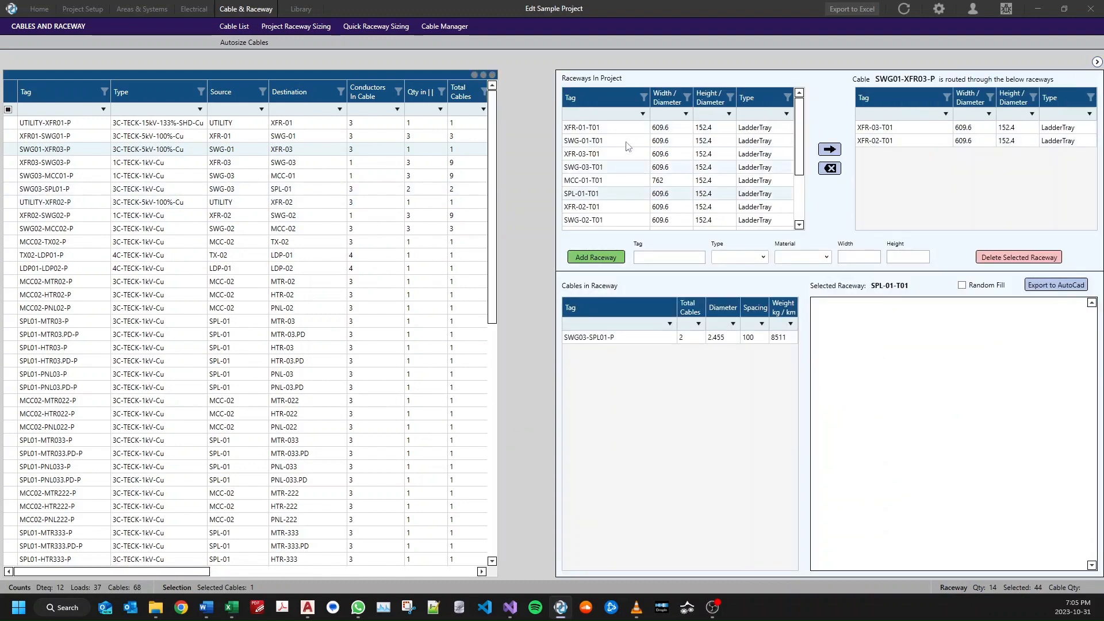
left_click(641, 141)
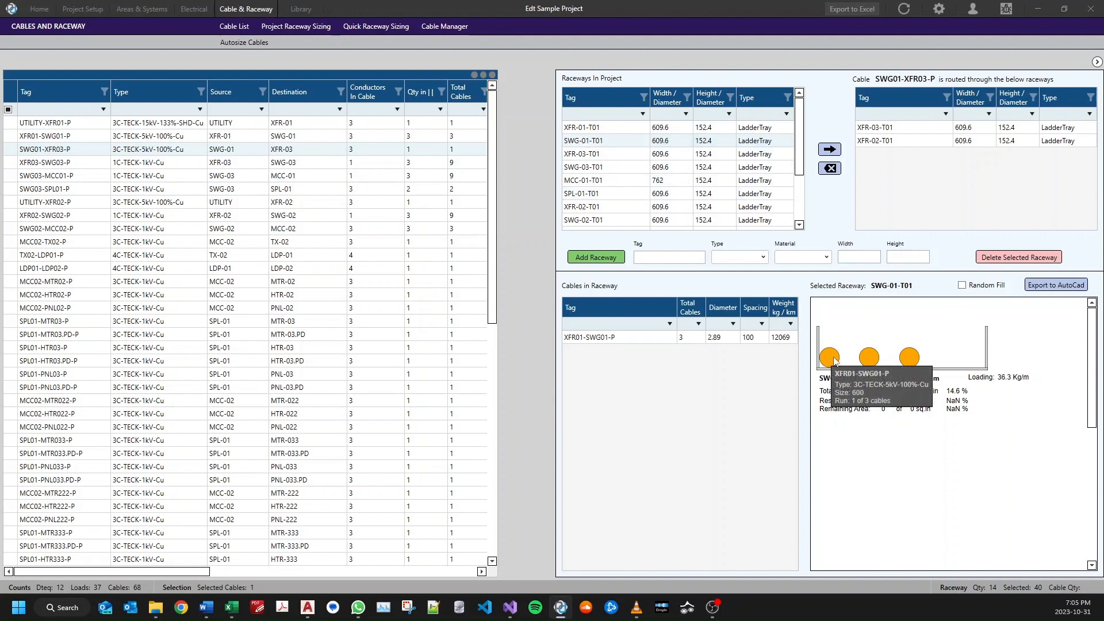
mouse_move(907, 357)
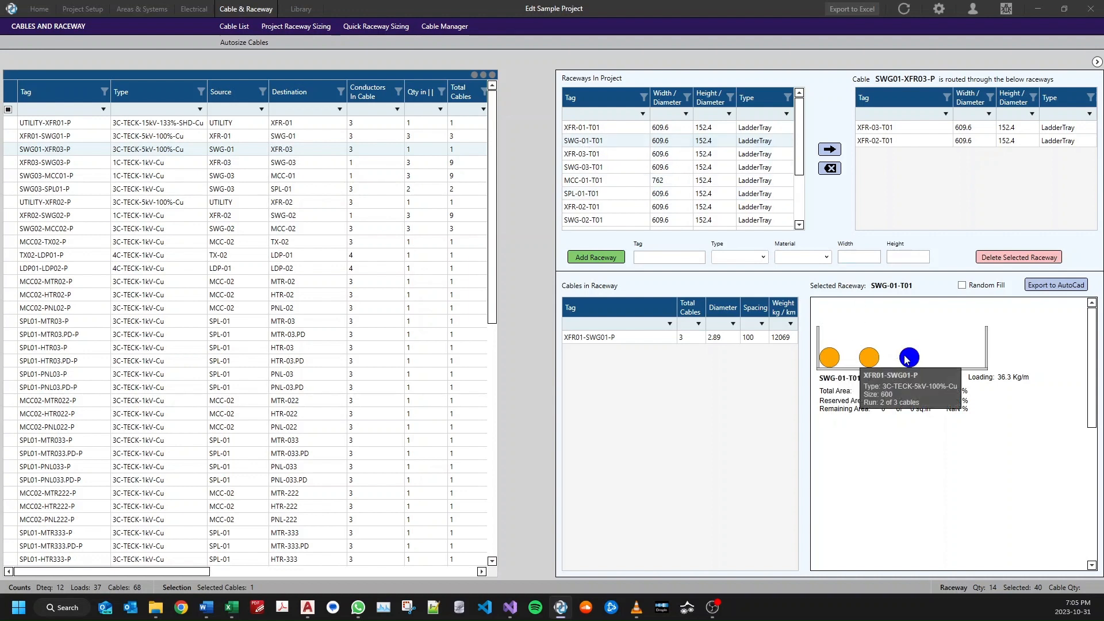
left_click(590, 156)
left_click(589, 211)
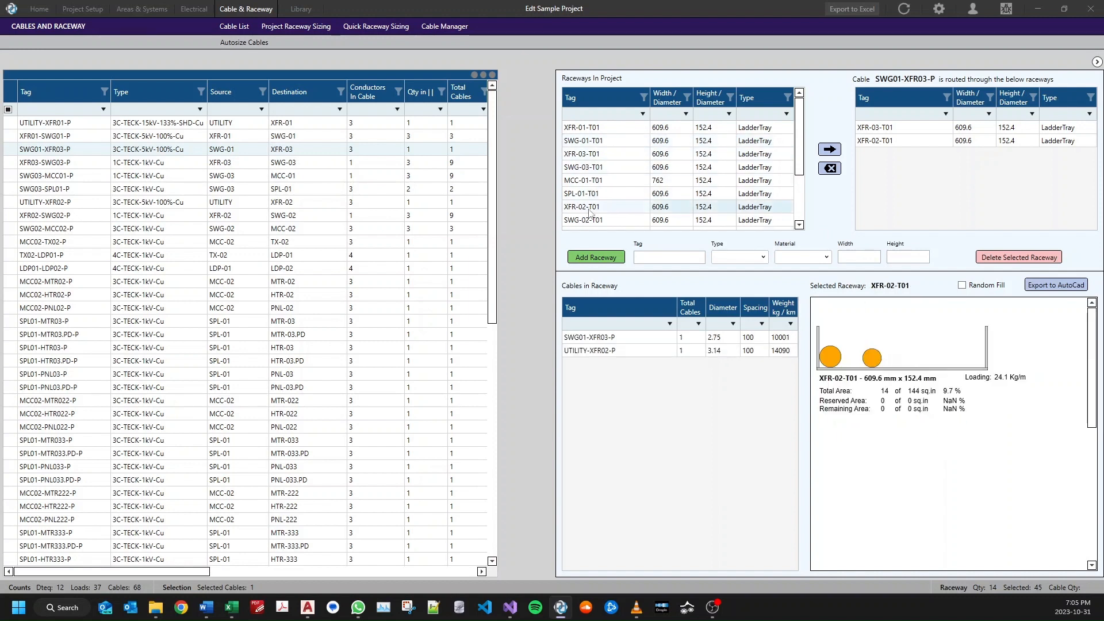
Remove cable SWG01-XFR03-P from raceway XFR-02-T01.
right_click(620, 339)
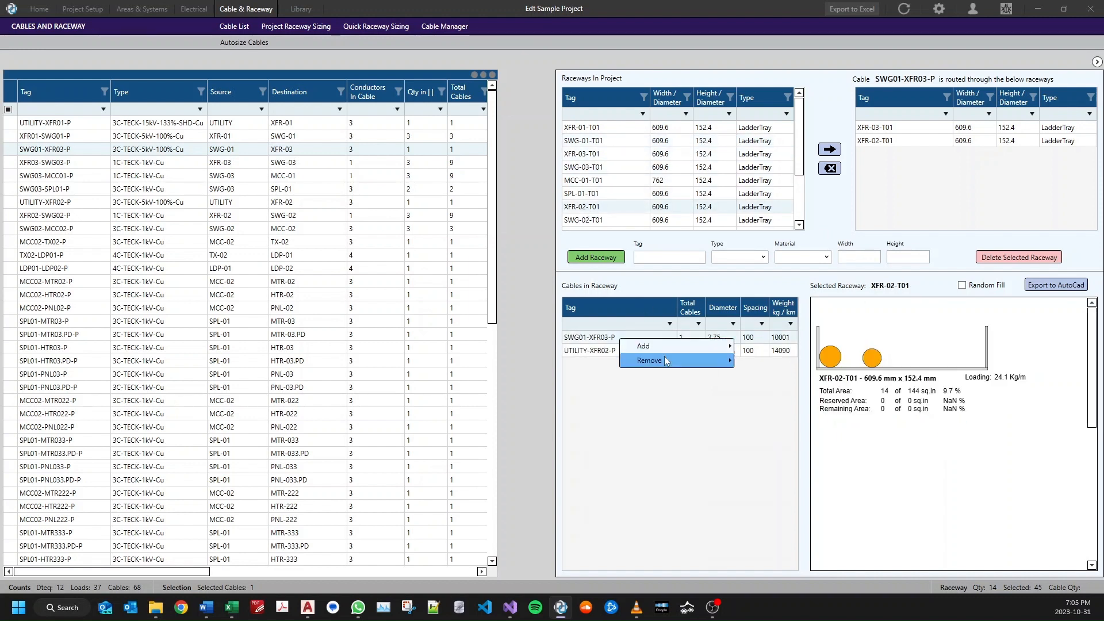
mouse_move(707, 361)
left_click(763, 361)
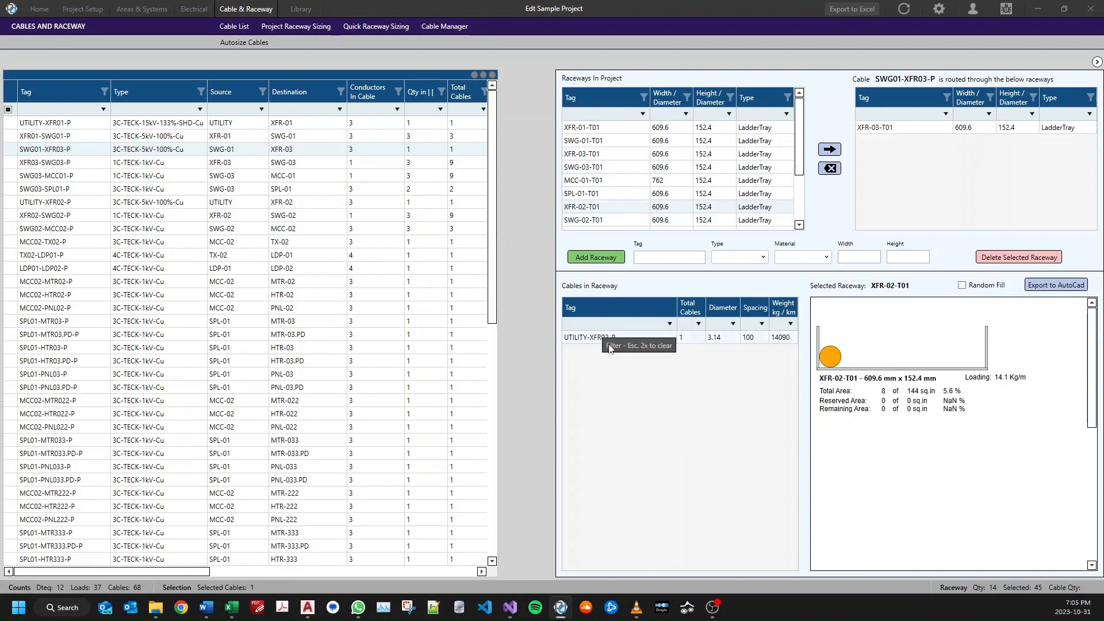
Check the fill of raceway XFR-03-T01 and add cable SWG01-XFR03-P back to raceway XFR-02-T01.
left_click(610, 153)
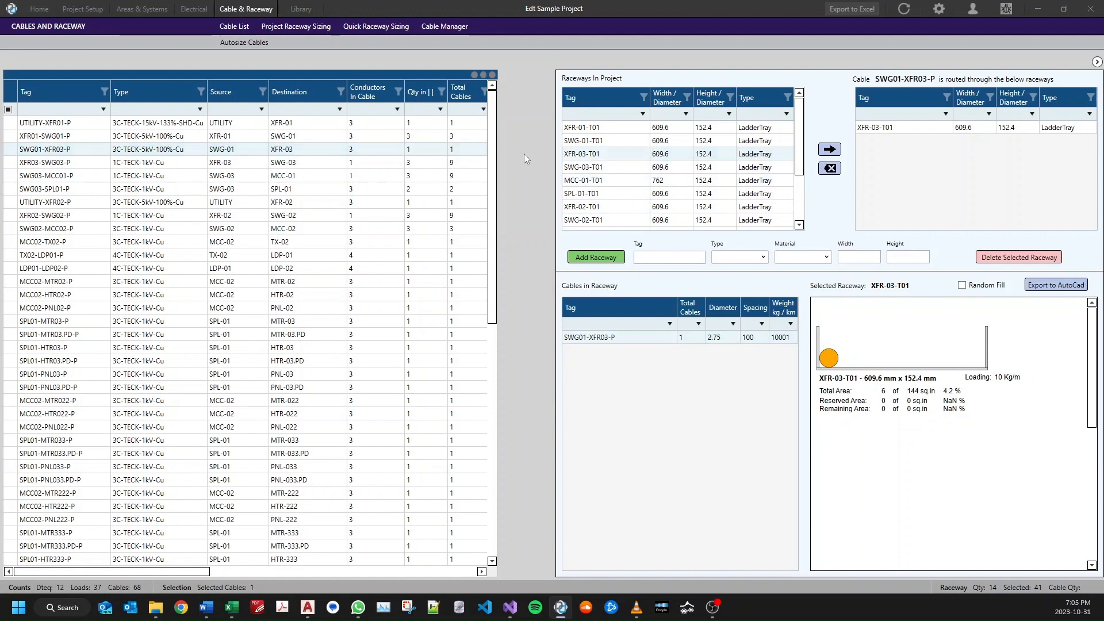
left_click(596, 210)
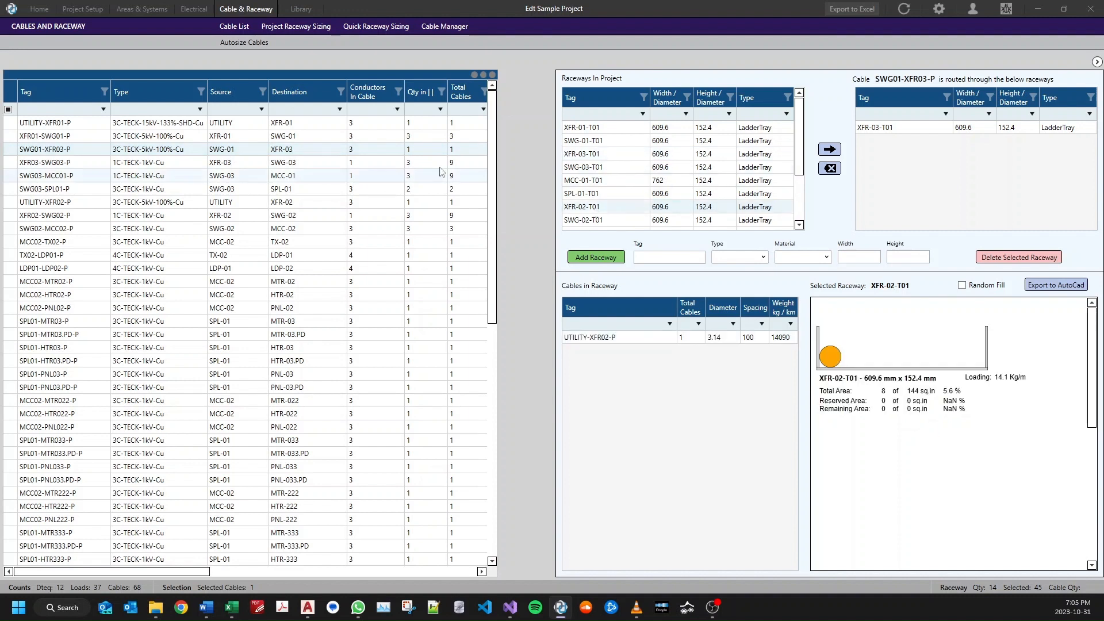
right_click(413, 151)
mouse_move(489, 158)
left_click(565, 160)
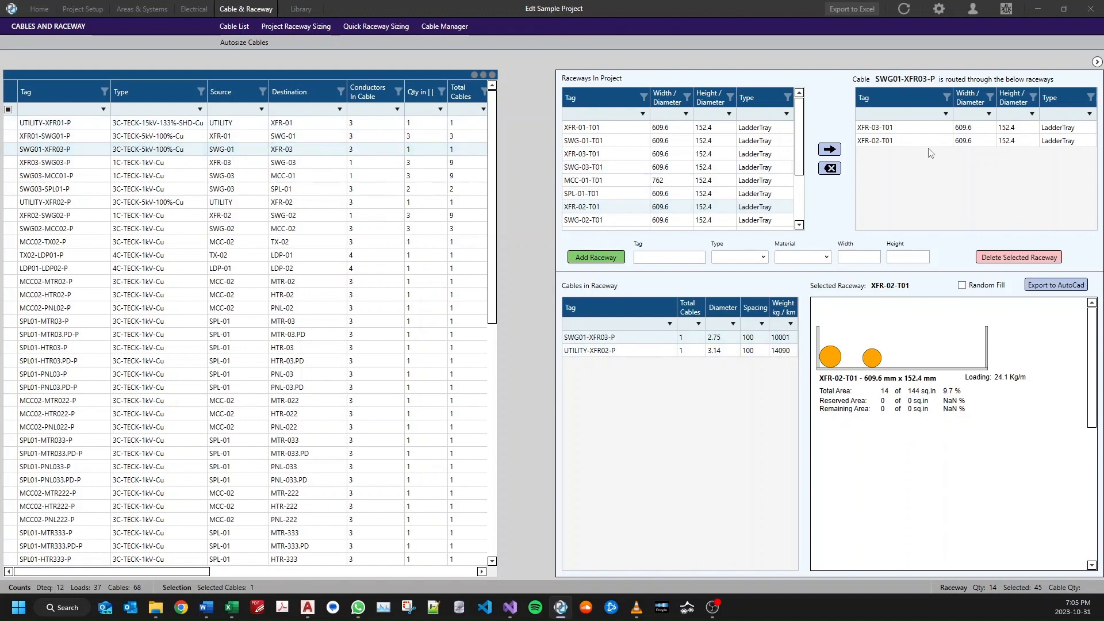
Review the raceways that carry cable SWG01-XFR03-P and export the XFR-02-T01 raceway section to AutoCAD.
left_click(899, 129)
left_click(883, 141)
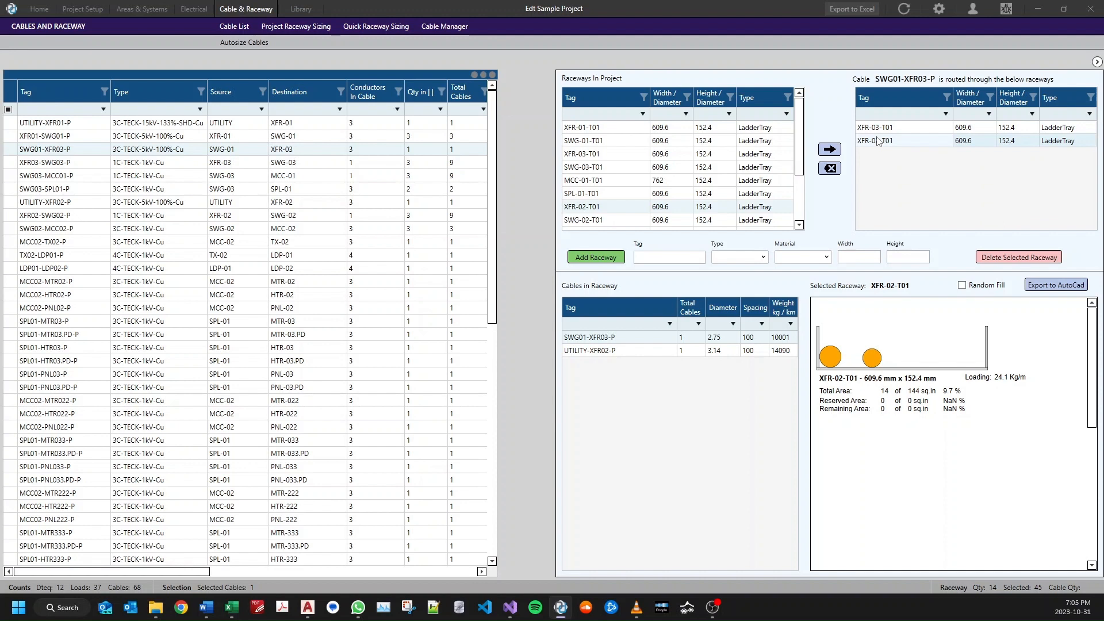
left_click(1070, 286)
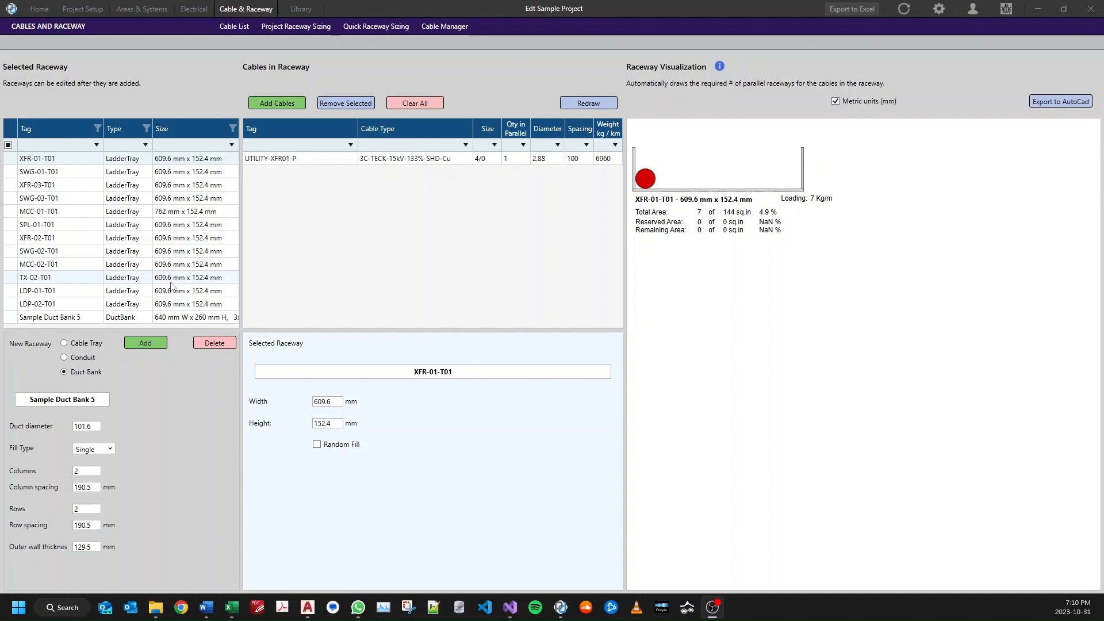
Set Sample Duct Bank 5 to 3 rows and change its fill type to Single.
left_click(121, 317)
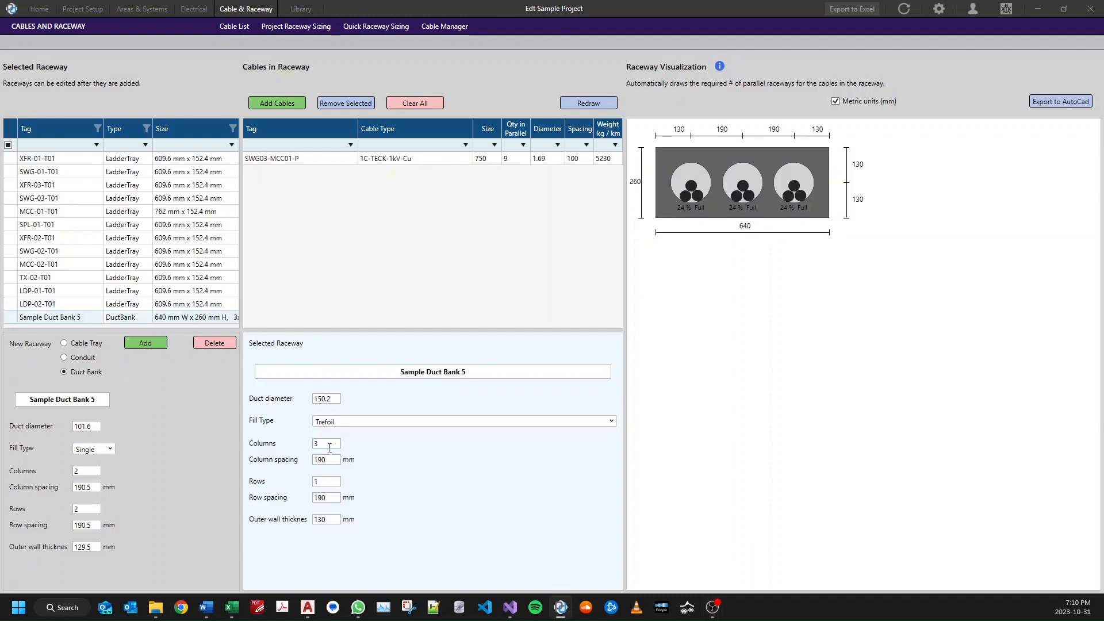
type("3")
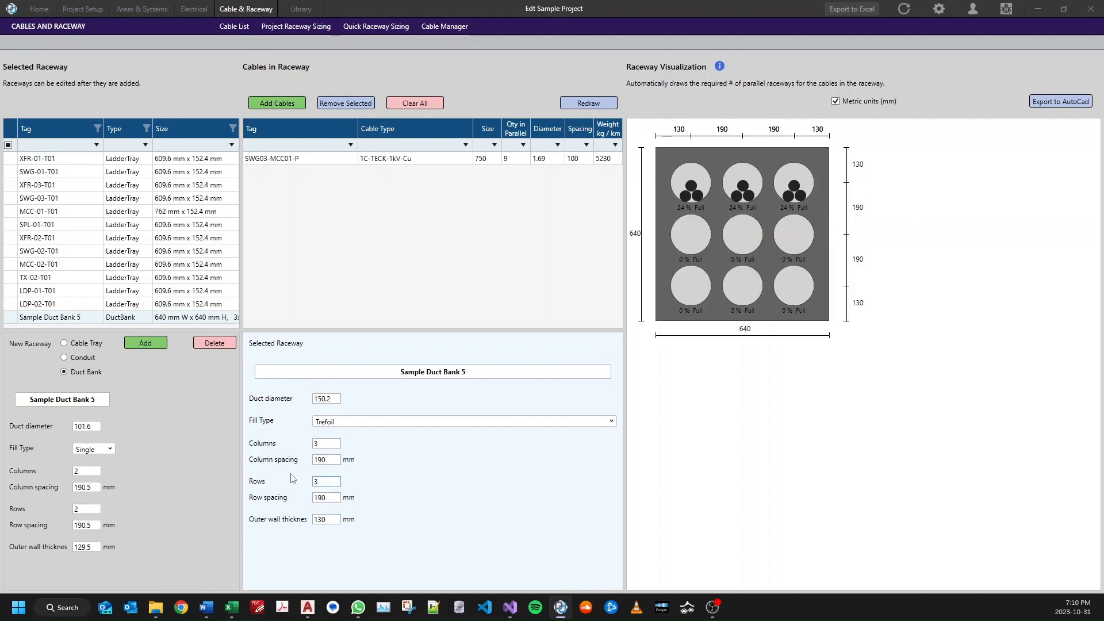
left_click(375, 425)
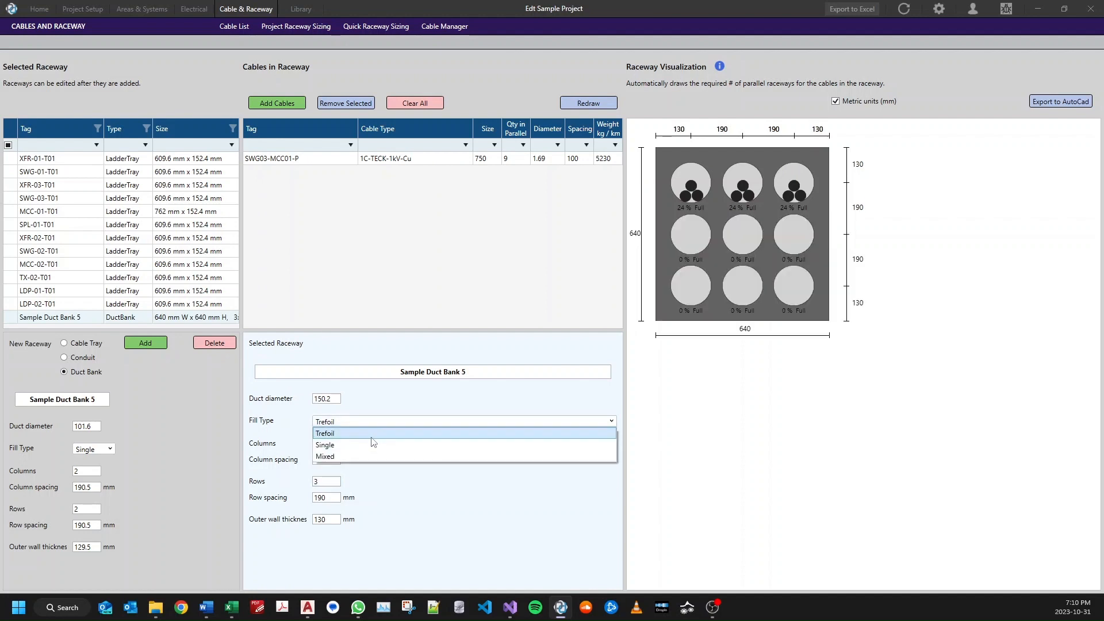
left_click(369, 445)
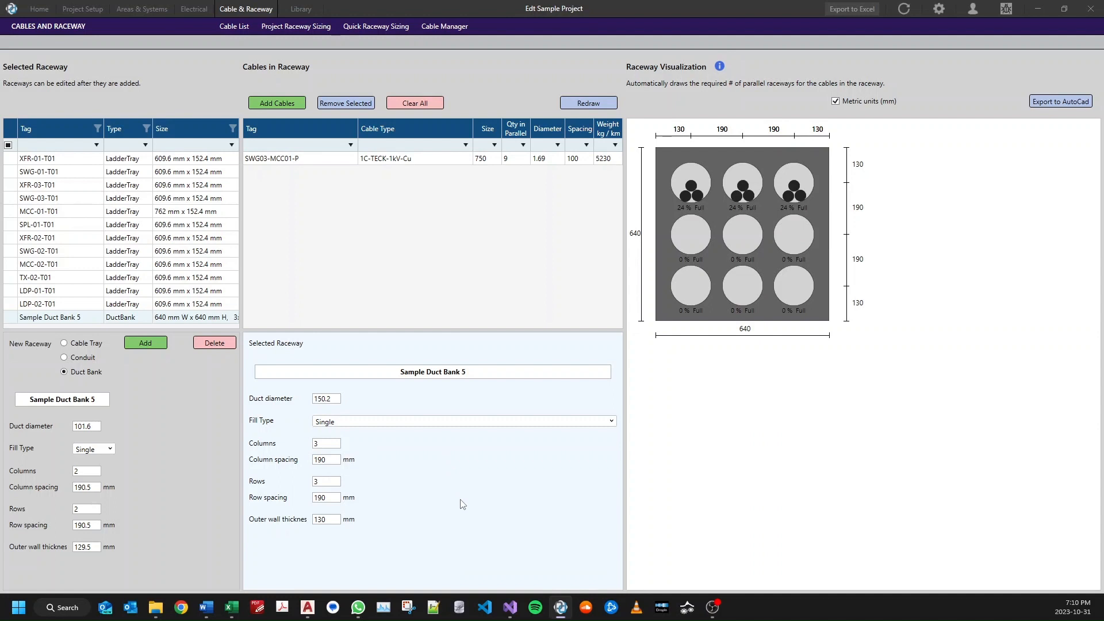
Set the duct diameter of Sample Duct Bank 5 to 75 and export the duct bank to AutoCAD.
double_click(336, 399)
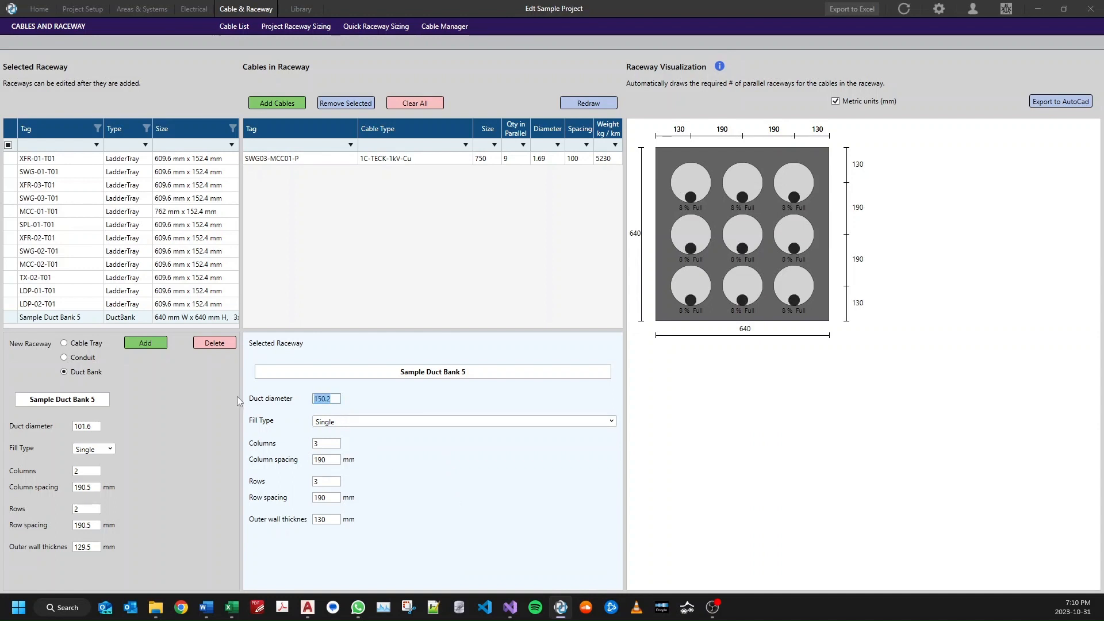
type("75")
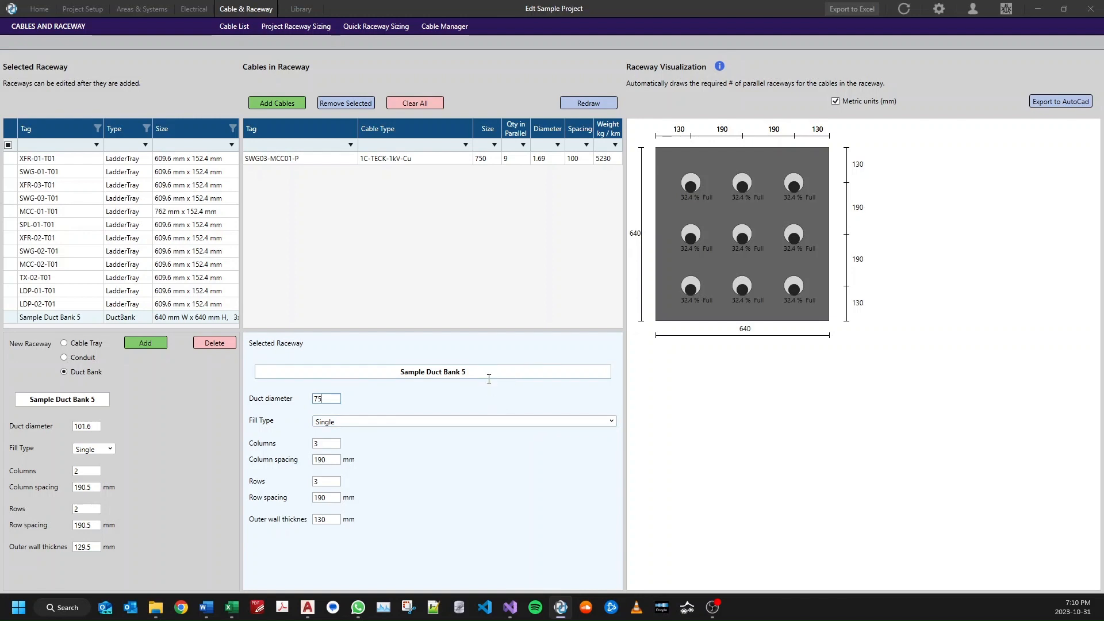
left_click(1066, 102)
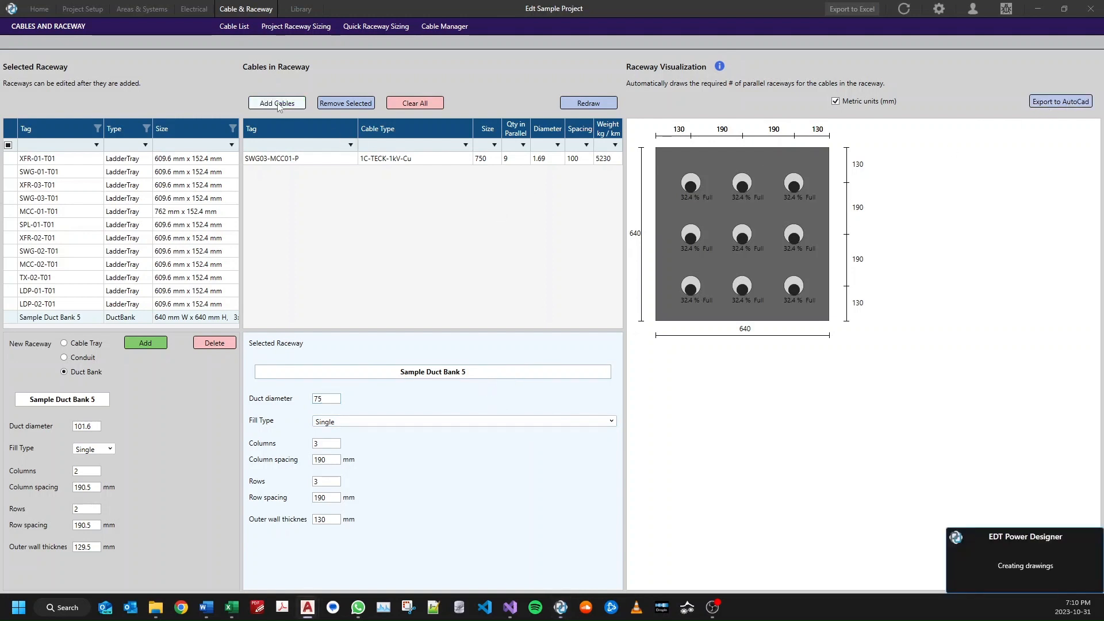
Add cables SPL01-MTR03-P through SPL01-PNL03-P and SPL01-MTR033-P through SPL01-PNL033-P to raceway SPL-01-T01, and export it to AutoCAD.
left_click(75, 225)
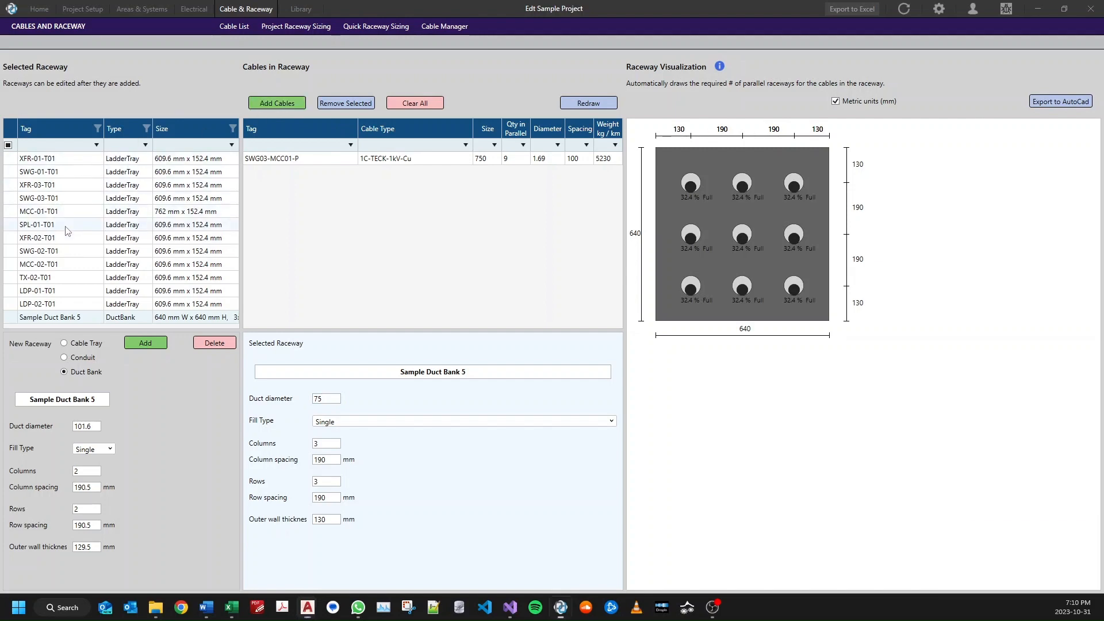
left_click(272, 104)
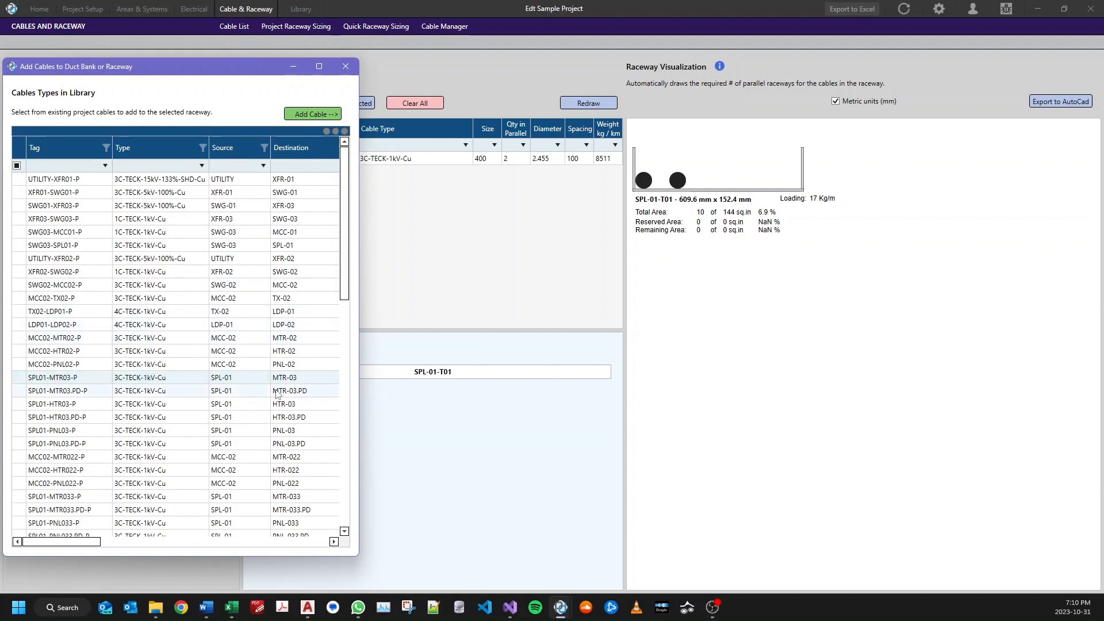
left_click(244, 430, "shift")
left_click(253, 496, "ctrl")
left_click(235, 510, "ctrl")
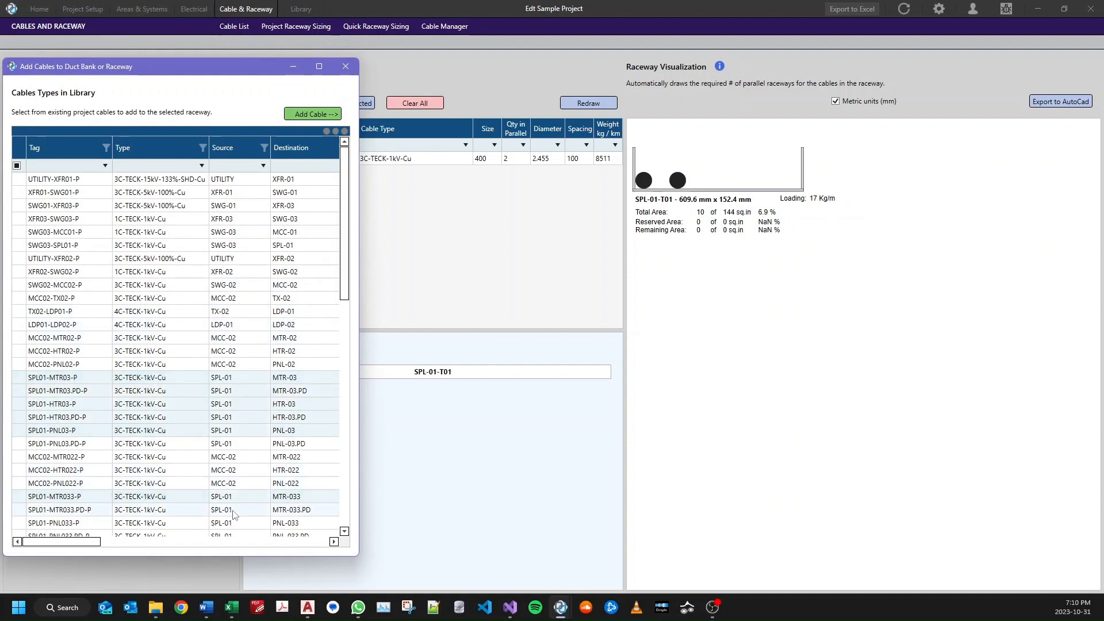
left_click(233, 521, "ctrl")
left_click(315, 115)
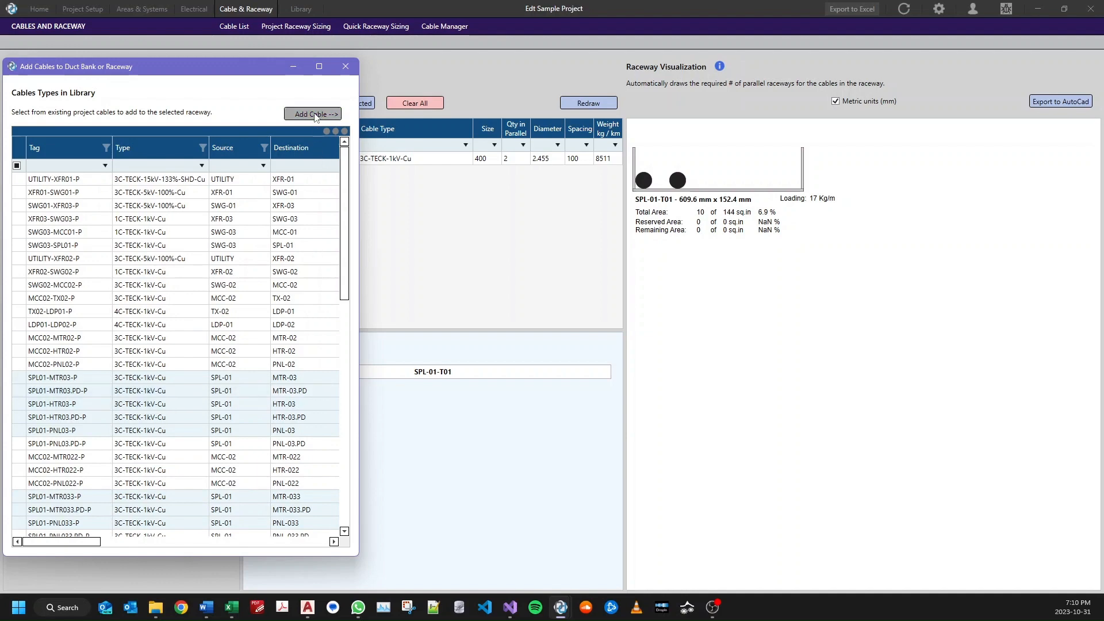
left_click(345, 67)
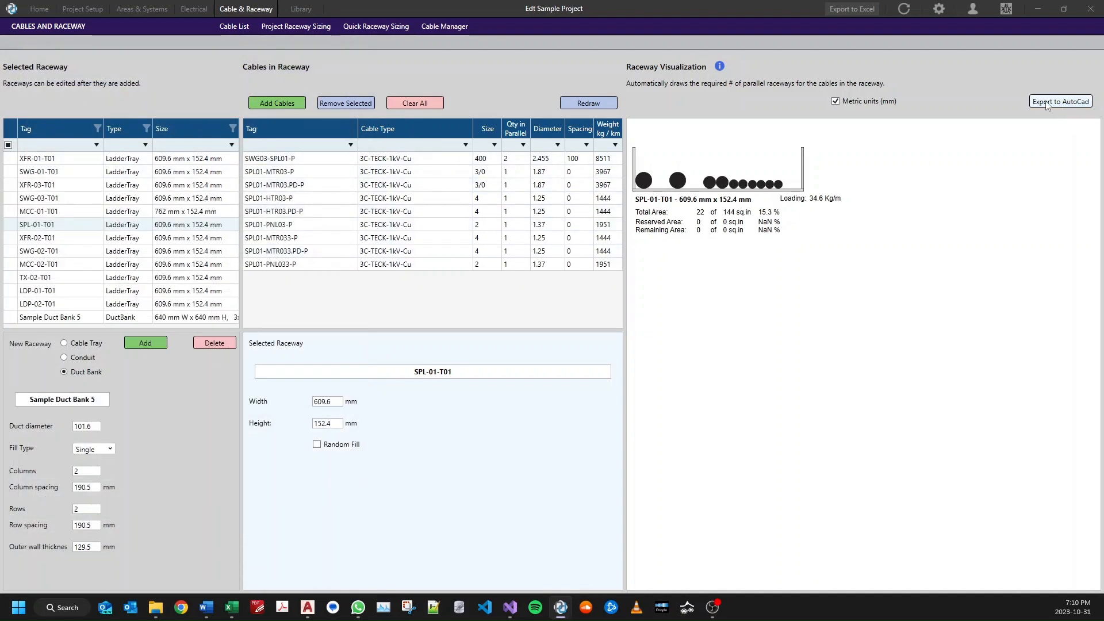
left_click(1064, 104)
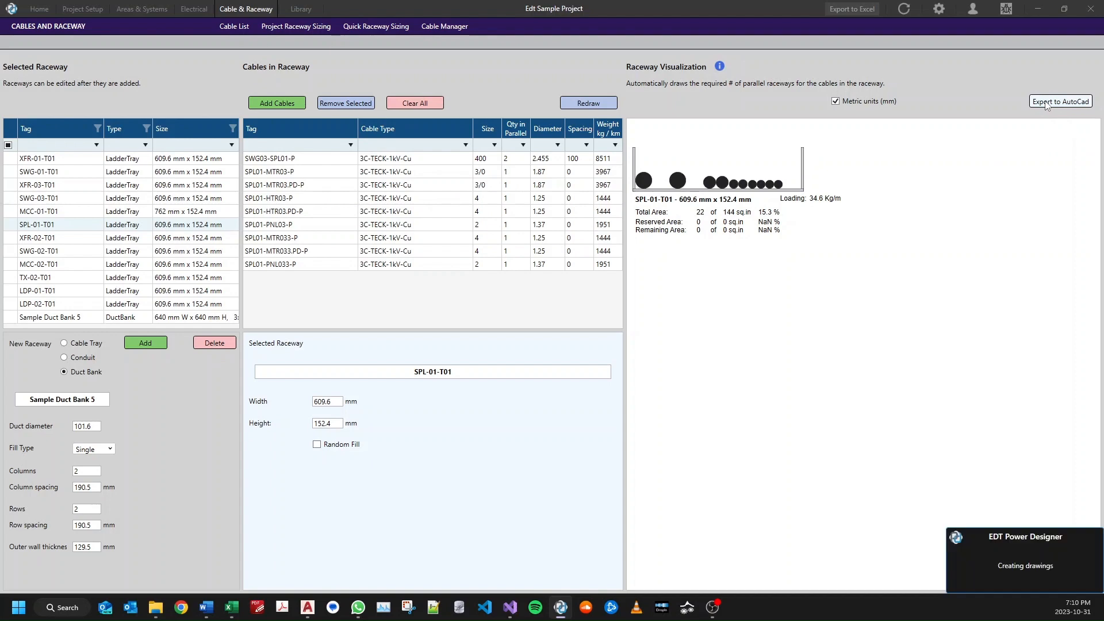
Compare quick raceway sizing with project raceway sizing and browse the power, control and instrument cable types available for Sample Tray 1.
left_click(370, 28)
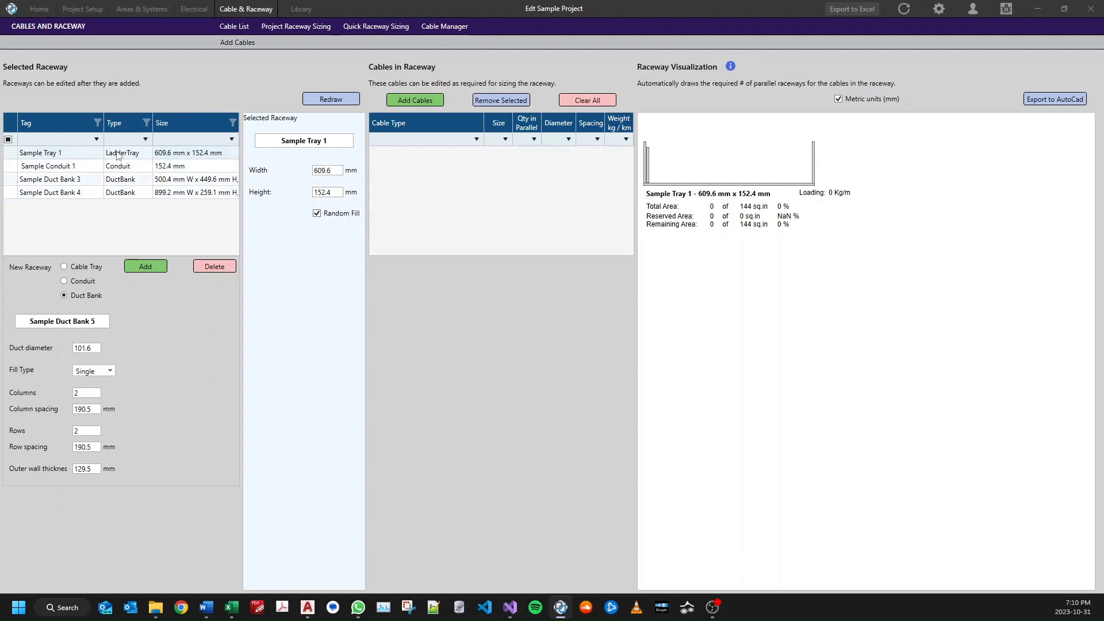
left_click(296, 27)
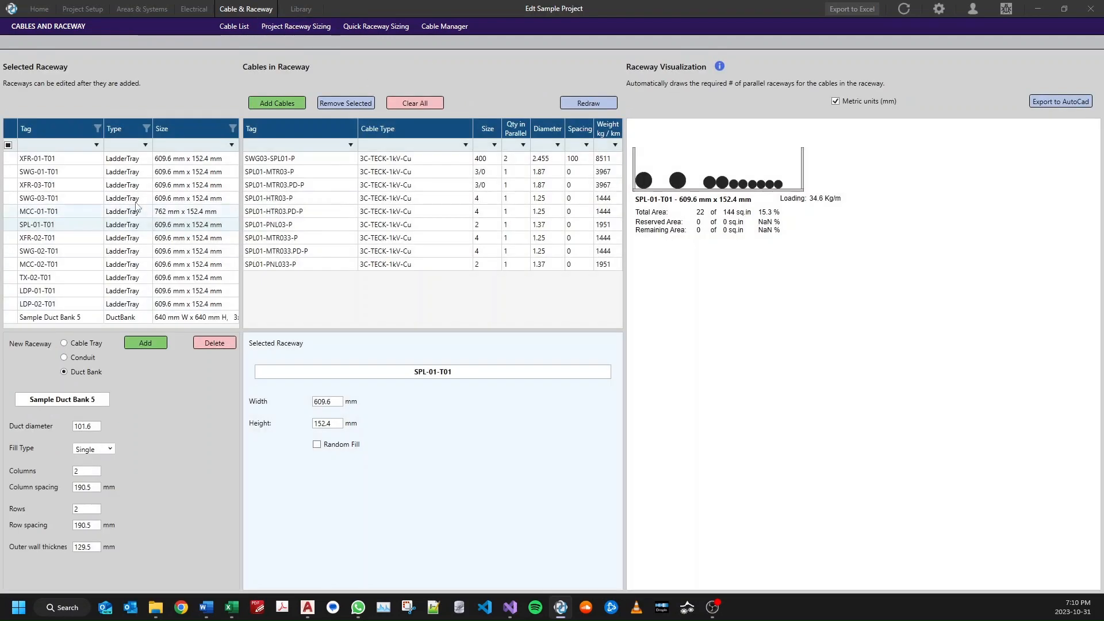
left_click(379, 26)
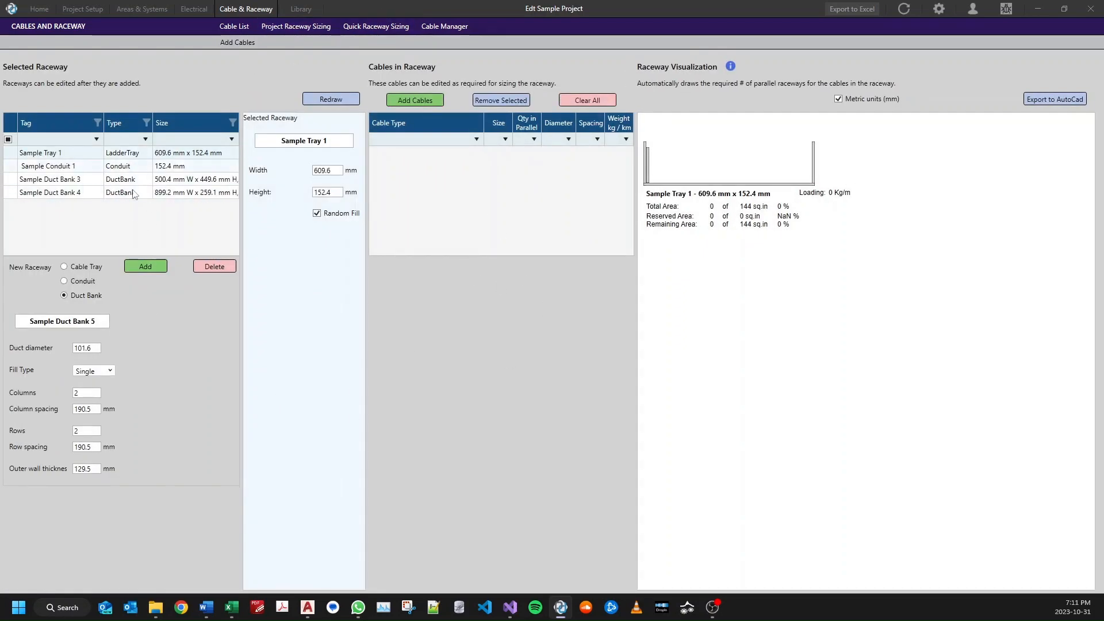
left_click(409, 103)
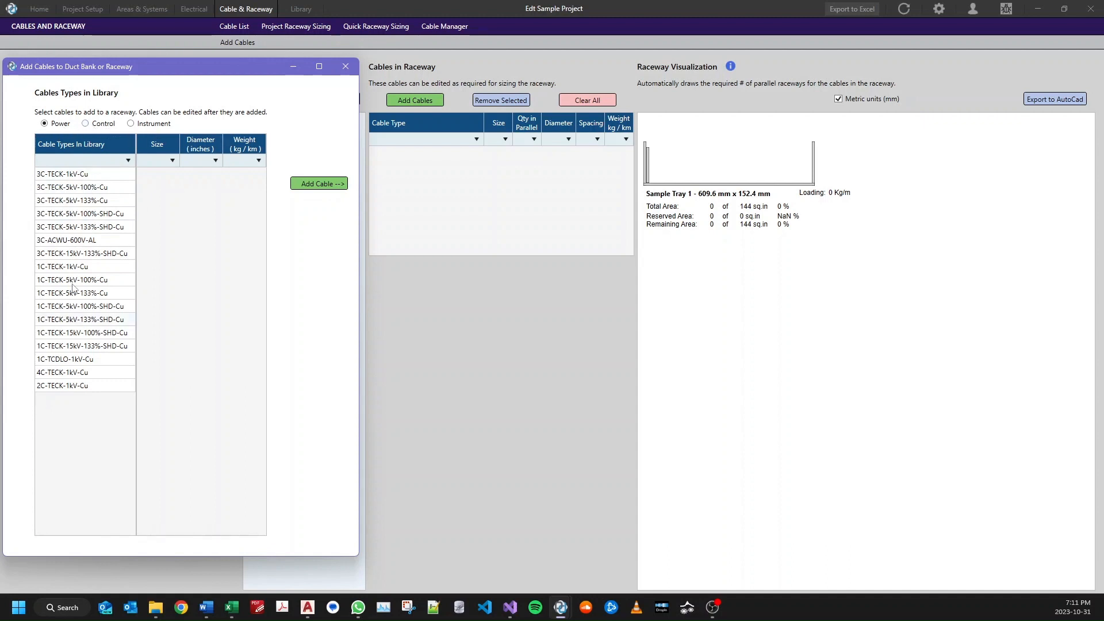
left_click(103, 124)
left_click(154, 124)
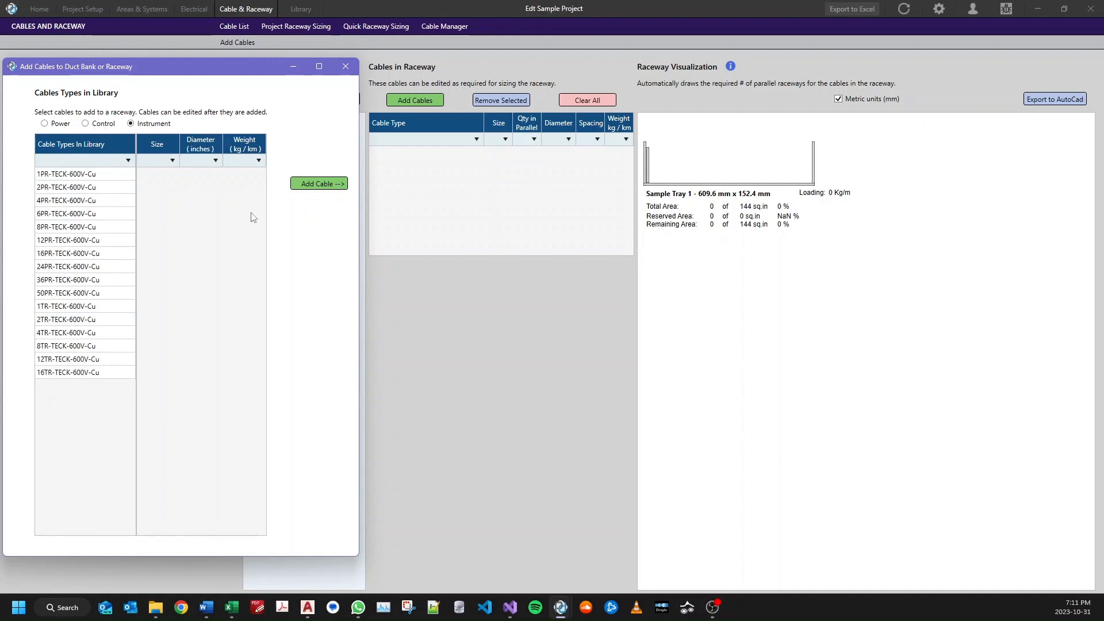
left_click(346, 67)
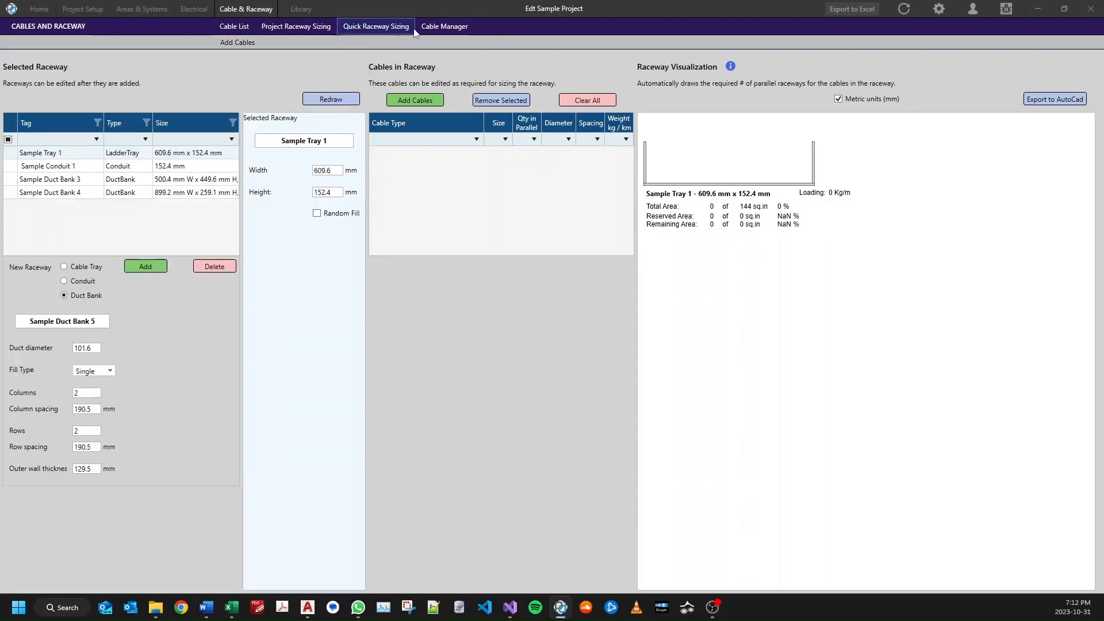
Review the cable manager's CableTypes table and the size list of the 1C-TECK-5kV-133%-SHD-Cu cable.
left_click(445, 26)
left_click(60, 112)
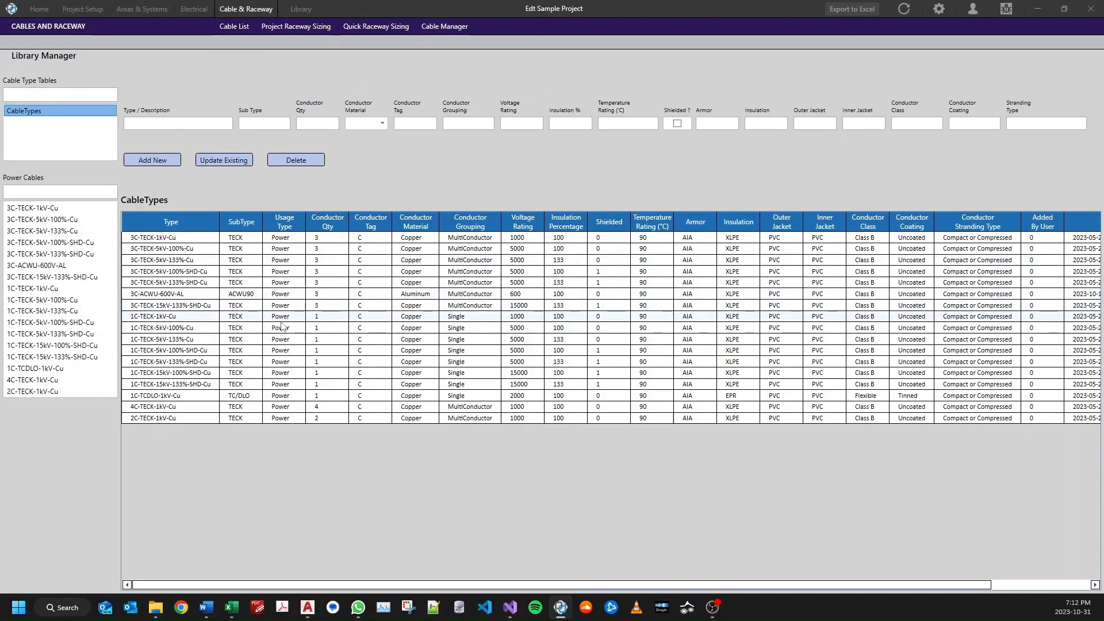
left_click(57, 334)
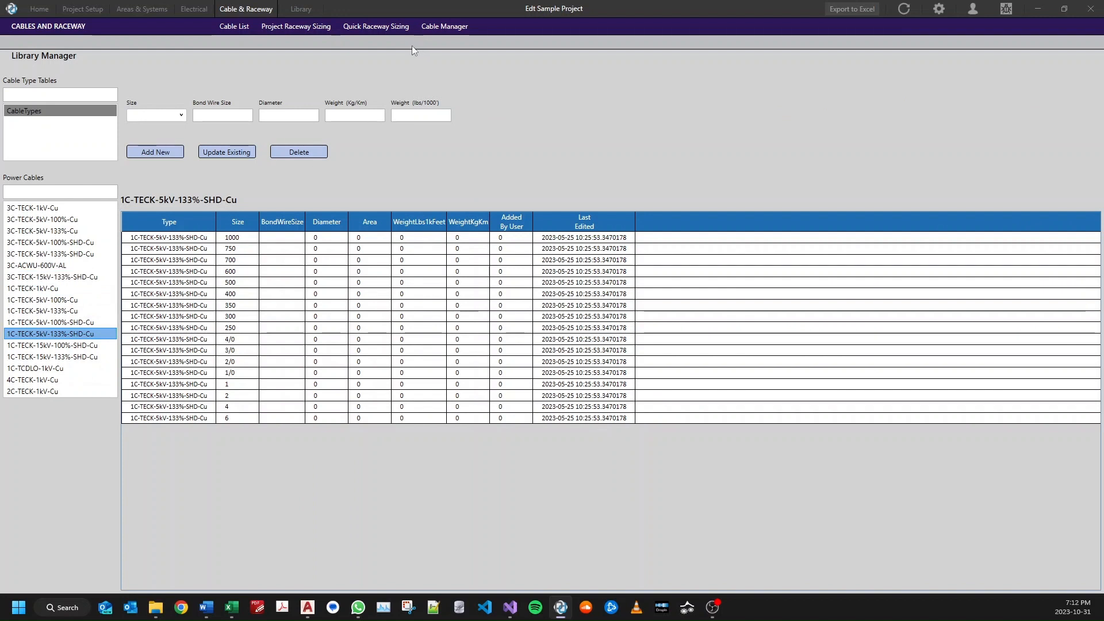
Review the CircuitComponentTypes table in the library browser and the LocalControlStationTypes and VoltageTypes tables in the library manager.
left_click(302, 9)
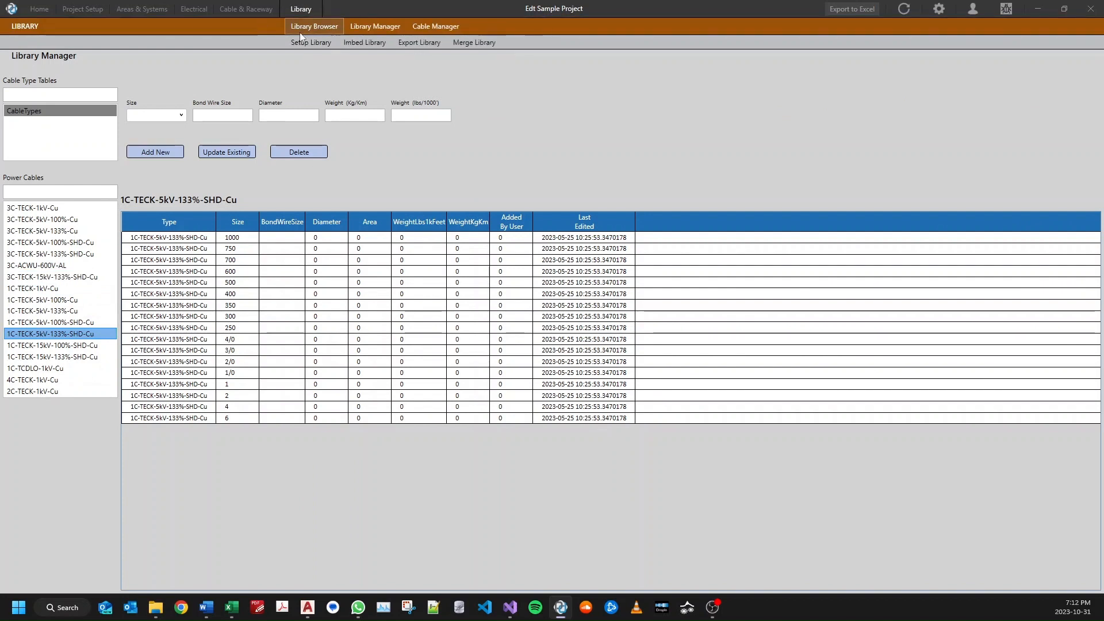
left_click(314, 26)
left_click(43, 317)
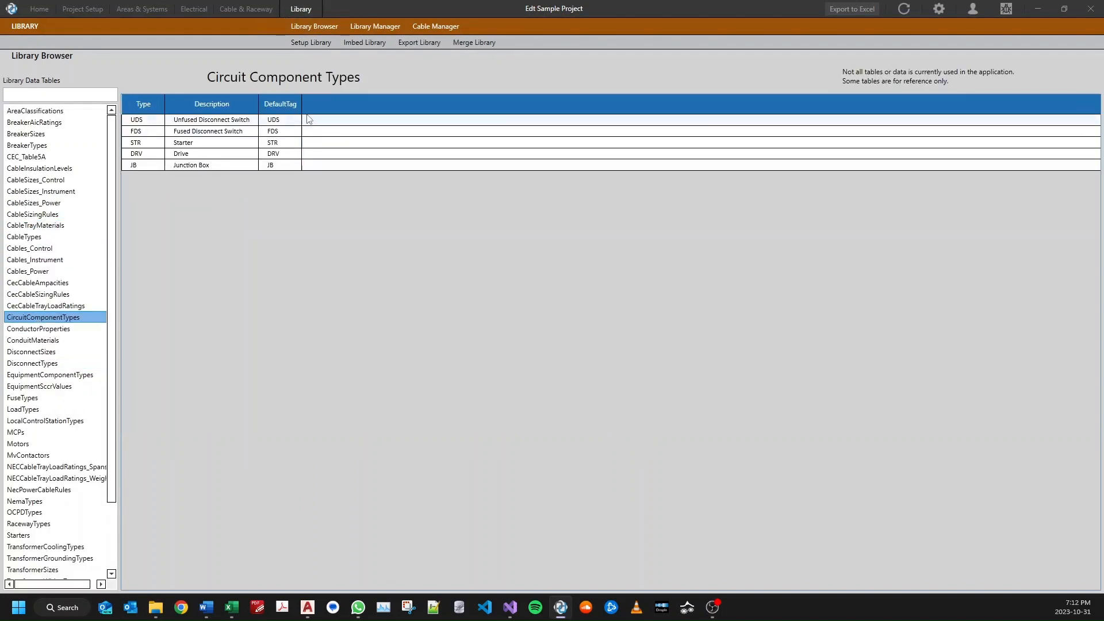
left_click(375, 26)
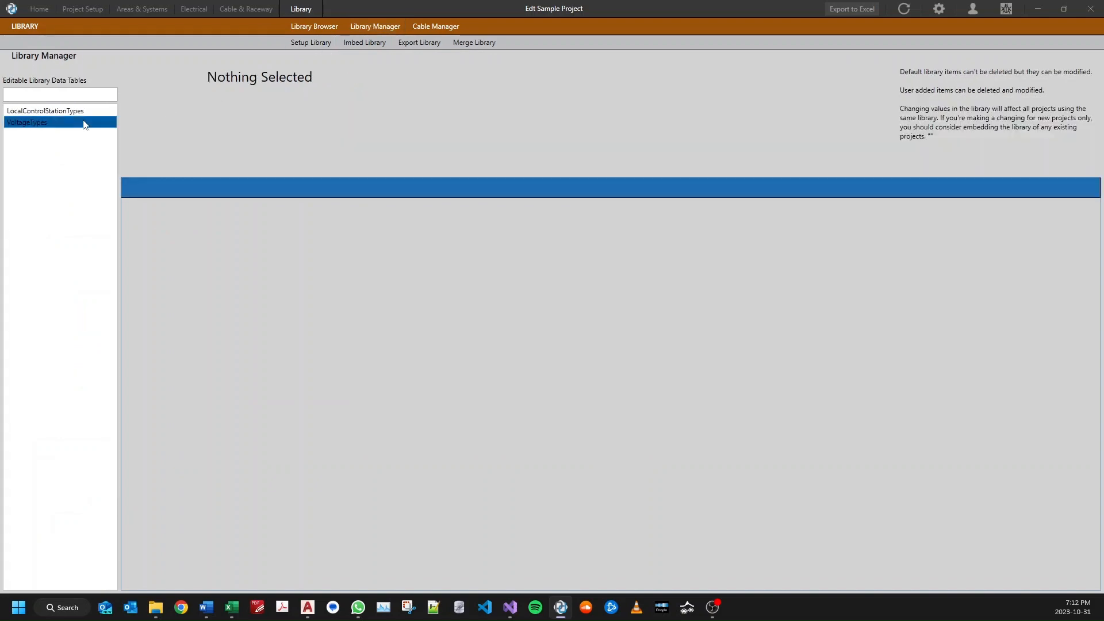
left_click(44, 110)
left_click(27, 122)
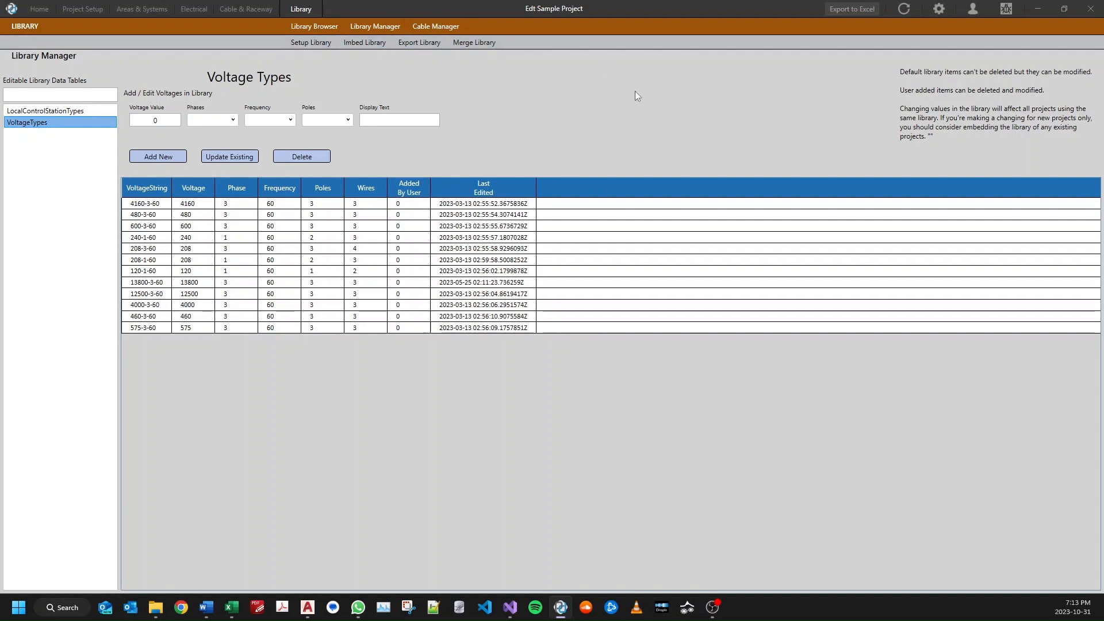
Export the project data to Excel and view the general application settings.
left_click(852, 10)
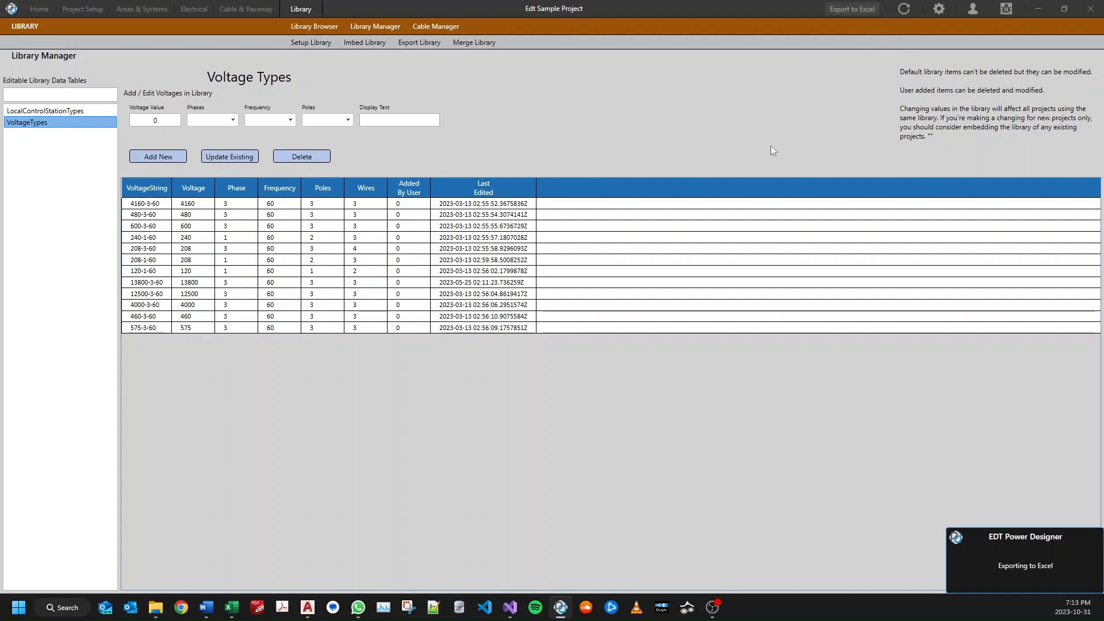
left_click(939, 9)
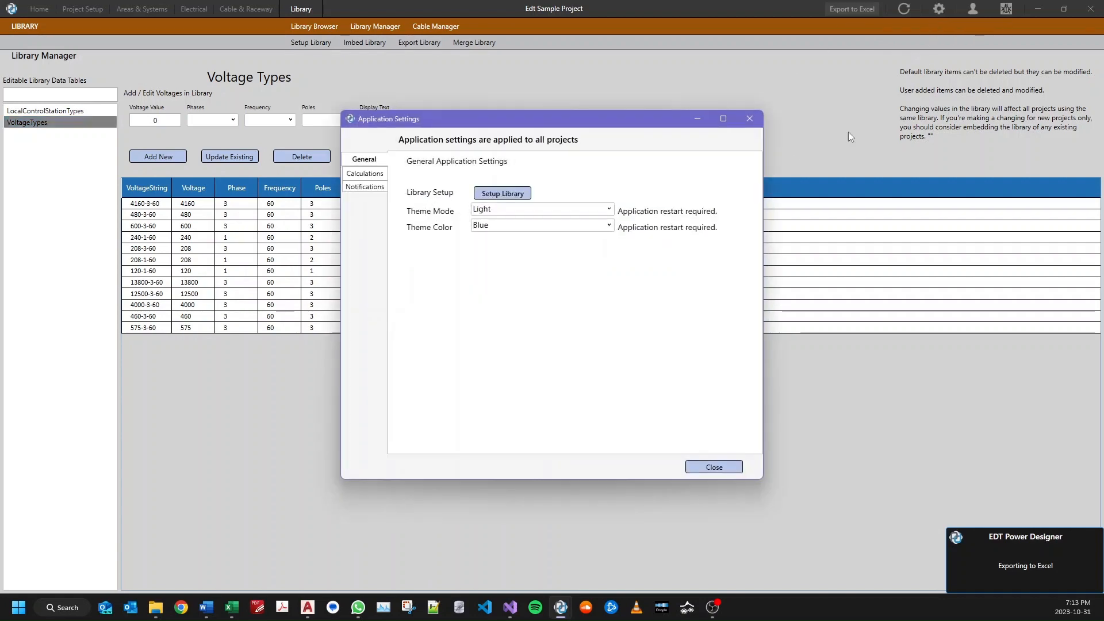
left_click(751, 121)
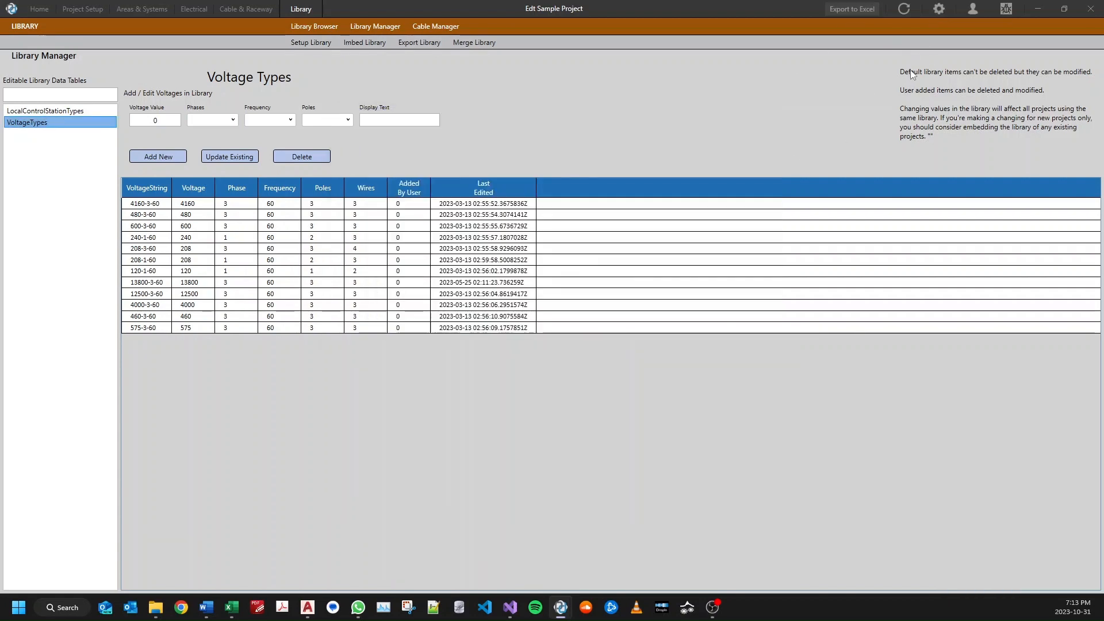
Check the account's offline license out and back in, and view the bug report form without sending a report.
left_click(973, 8)
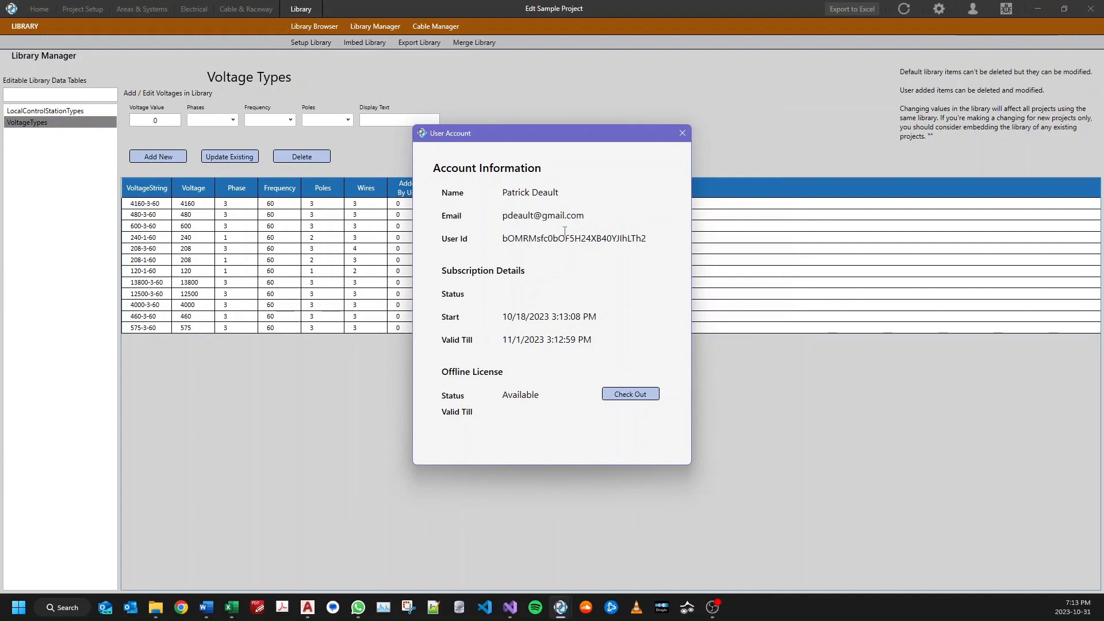
left_click(633, 397)
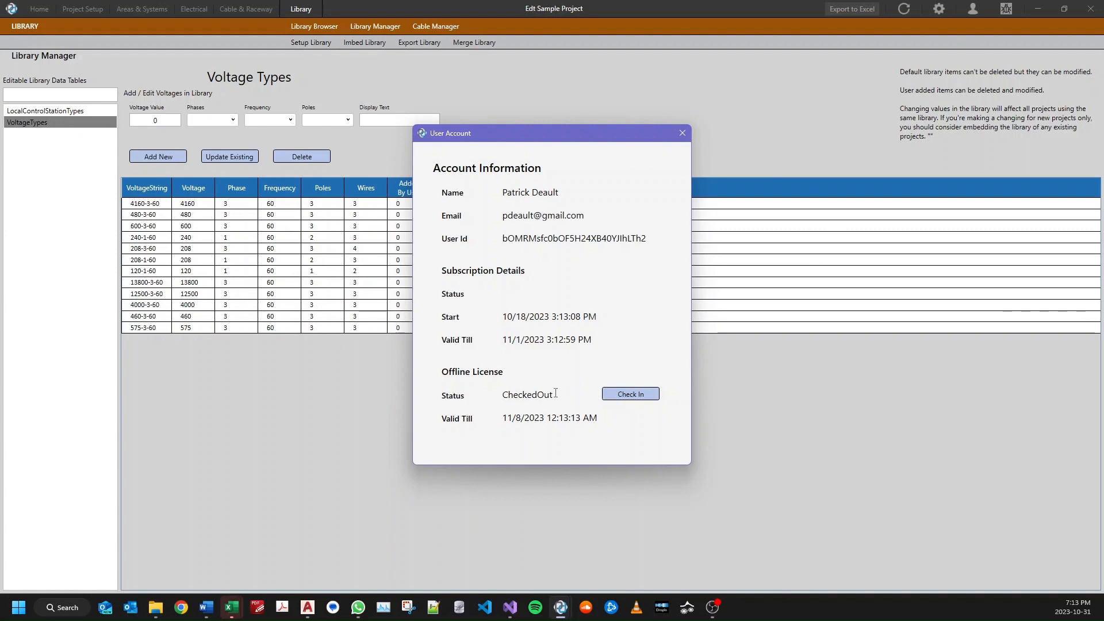
left_click(627, 399)
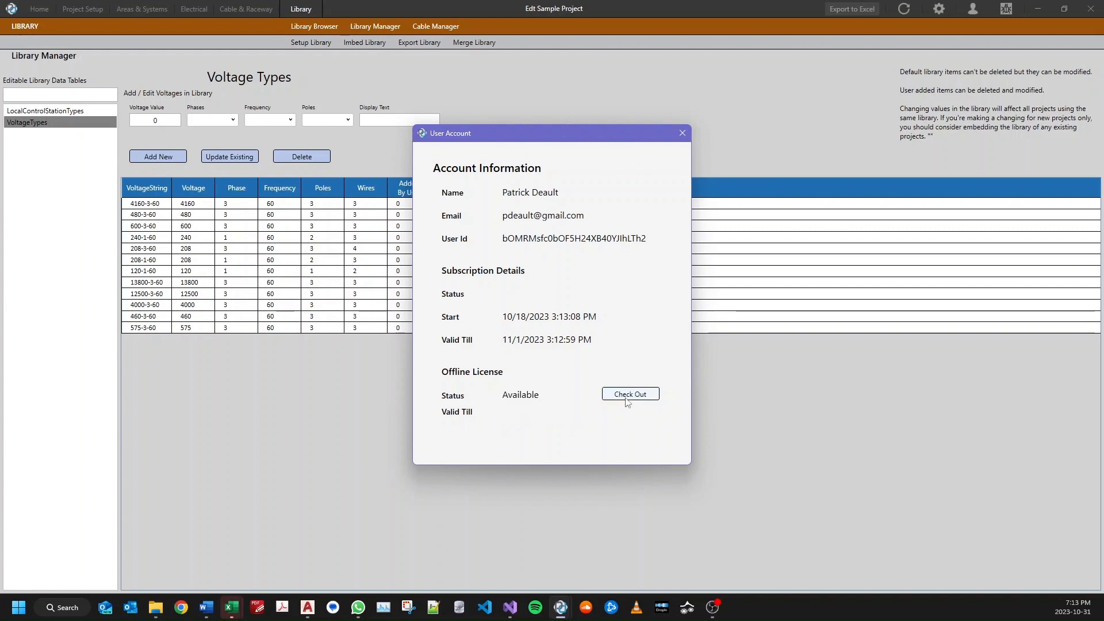
left_click(683, 133)
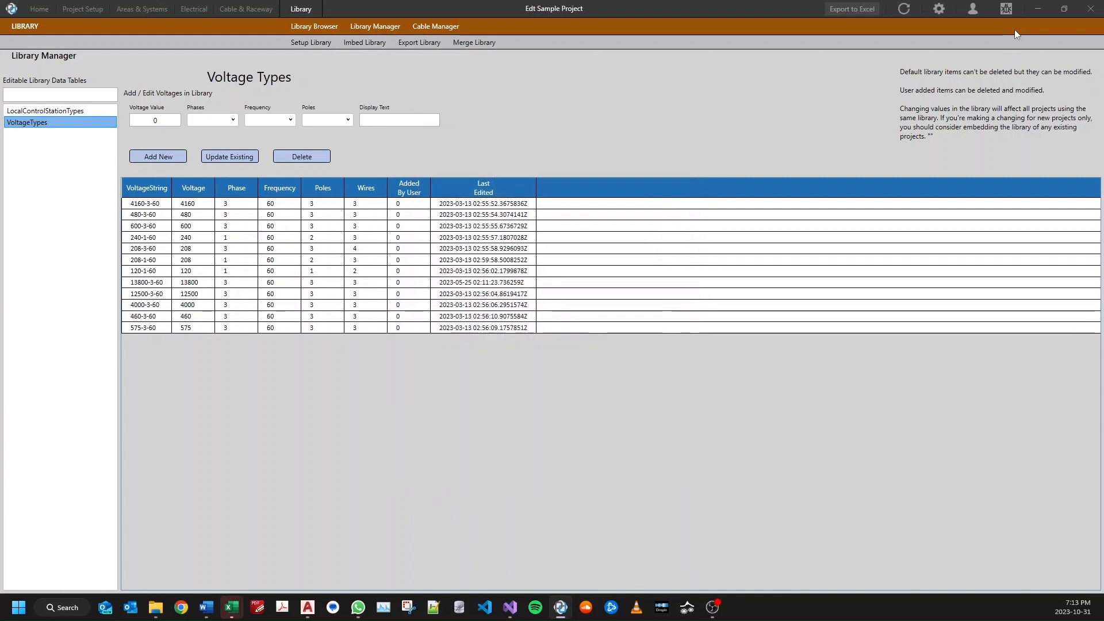
left_click(1006, 8)
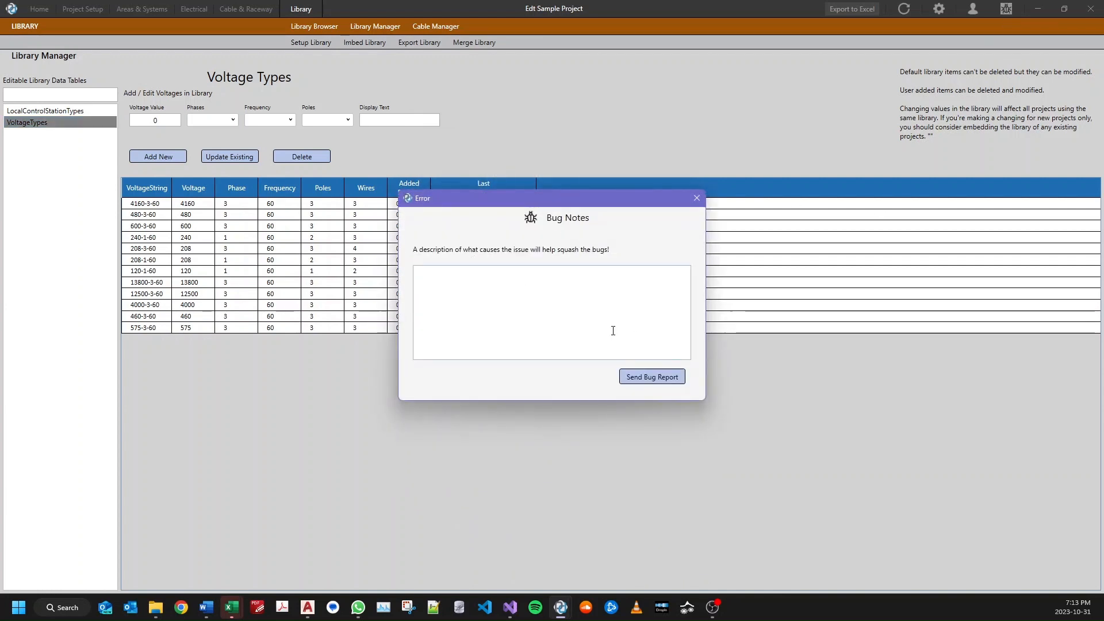
left_click(696, 199)
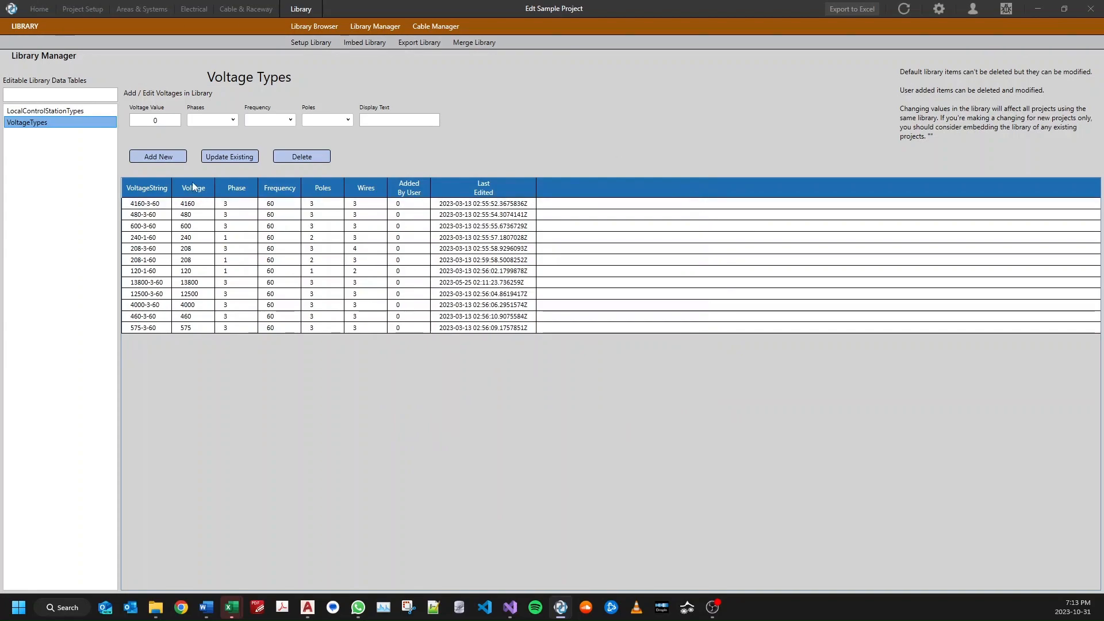
Switch to Excel and review the Load List, Distribution Equipment List, Cable List and Area List sheets of the exported workbook Book2.
left_click(232, 610)
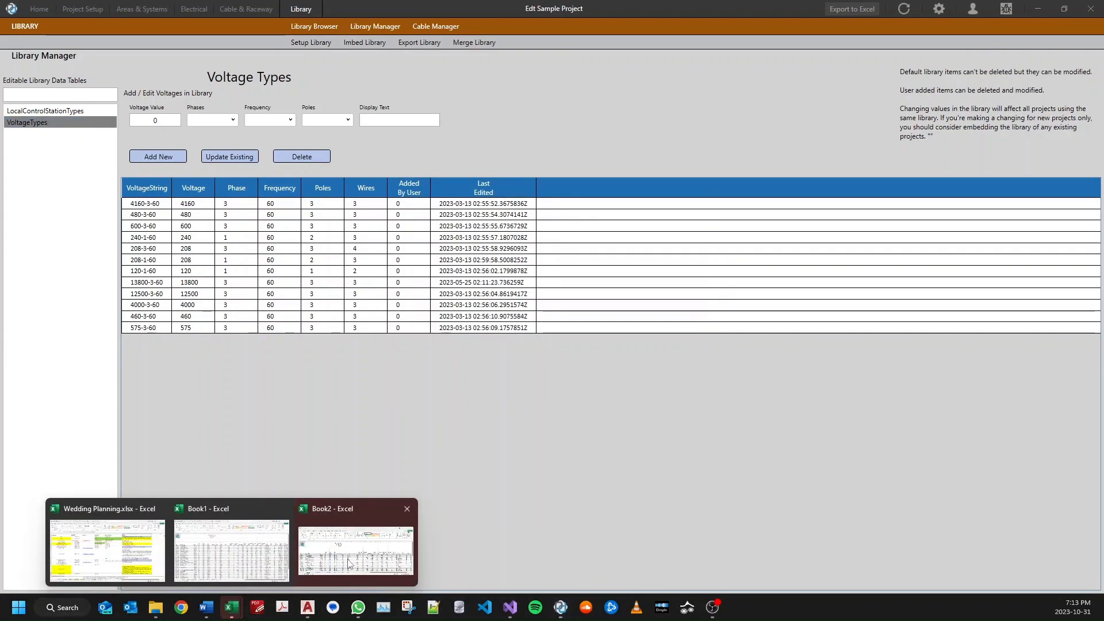
left_click(348, 560)
double_click(765, 21)
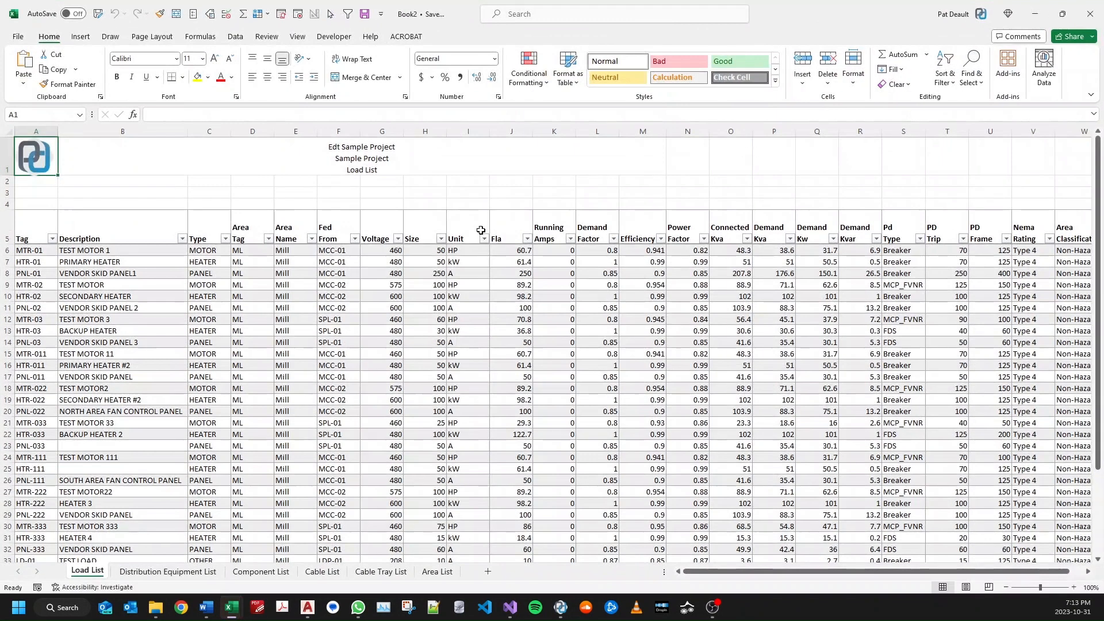
left_click(168, 571)
left_click(322, 572)
left_click(437, 571)
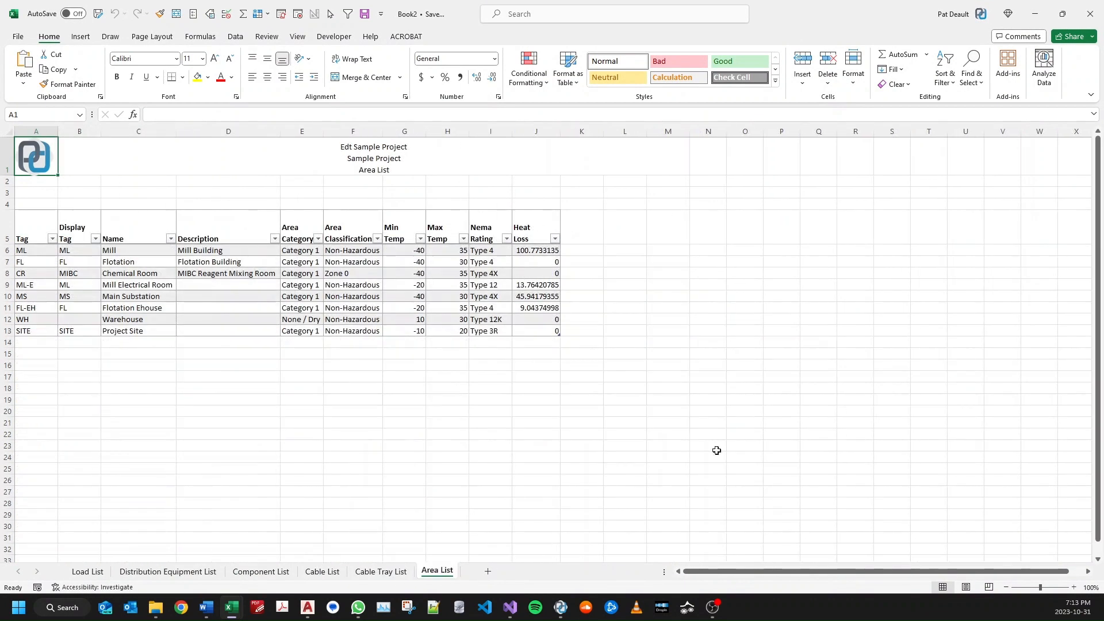
left_click(1078, 24)
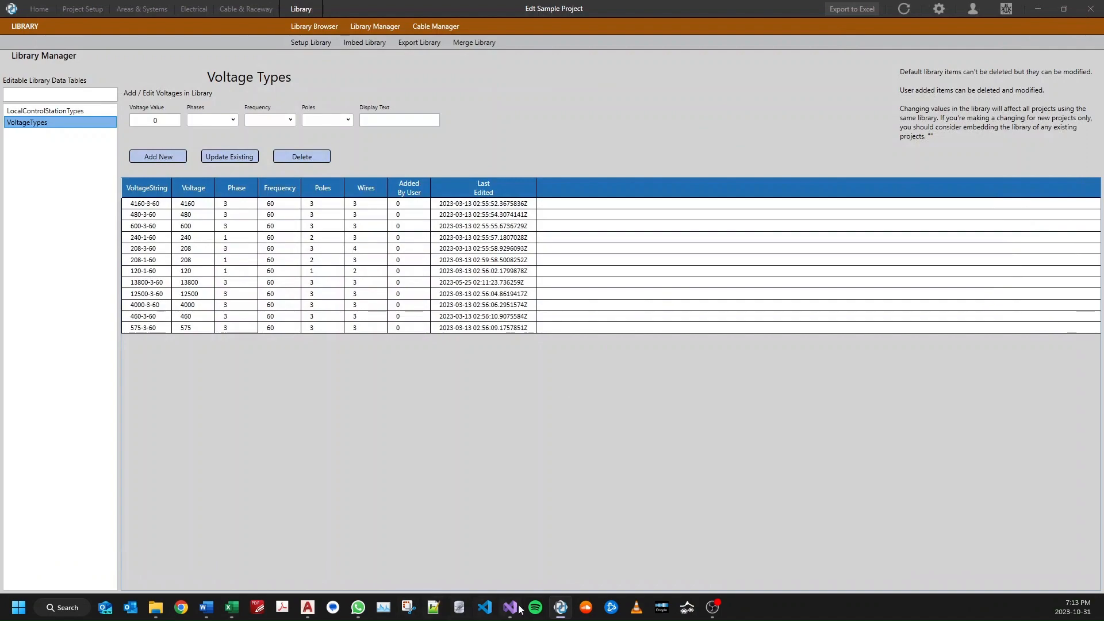
Switch to AutoCAD to review SCH_MTR-01, SL_MCC-01, SL_LDP-01, Drawing25 and Drawing26, and return to the home page of EDT Power Designer.
mouse_move(310, 607)
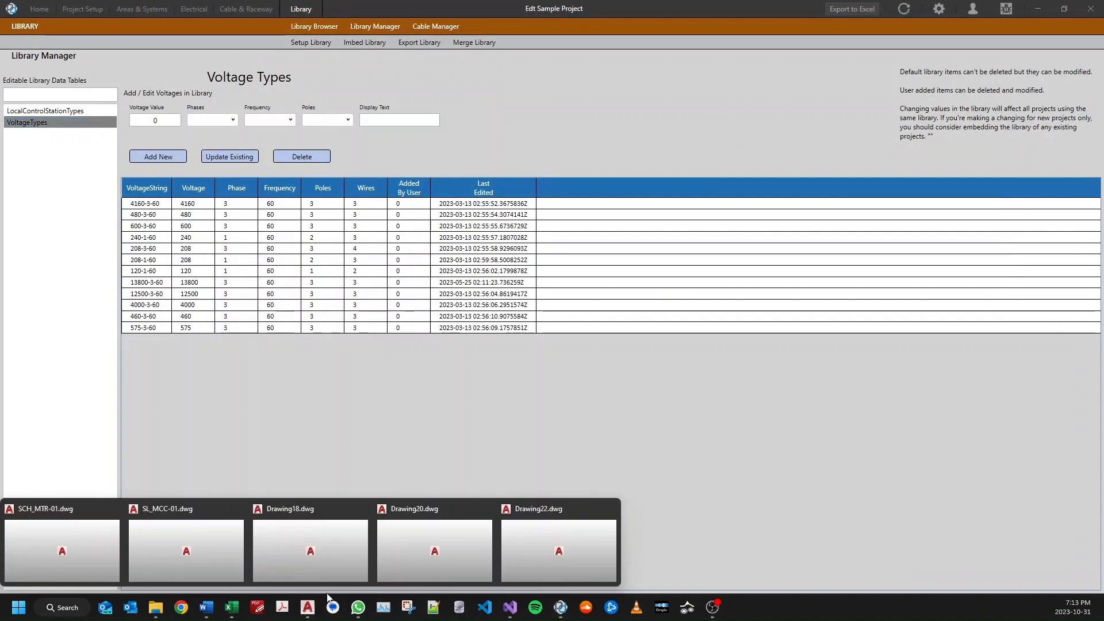
left_click(98, 542)
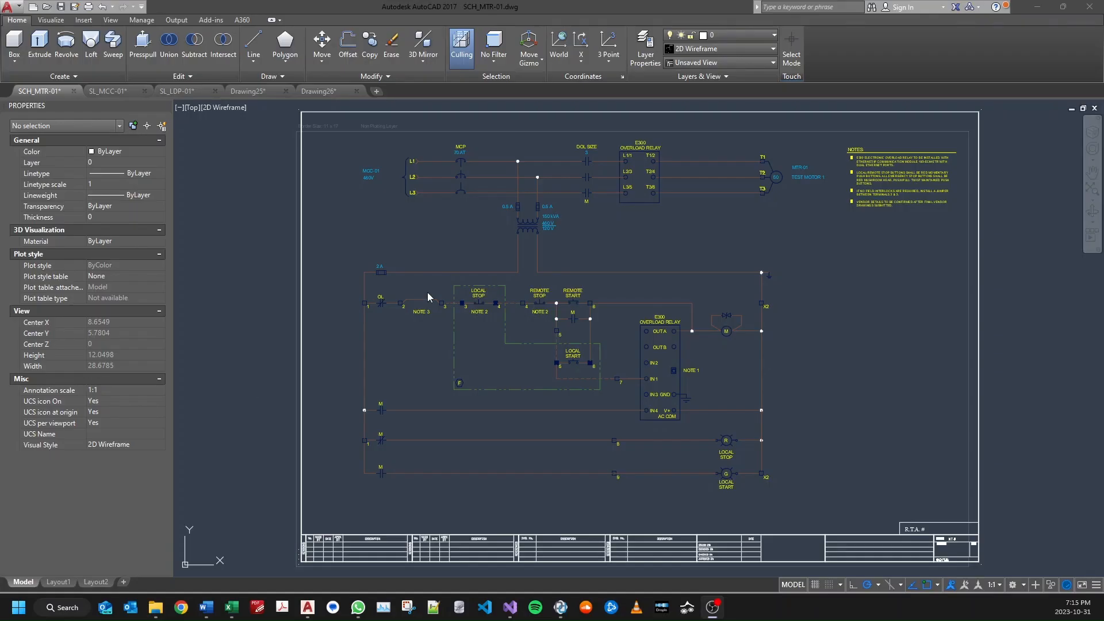
left_click(112, 92)
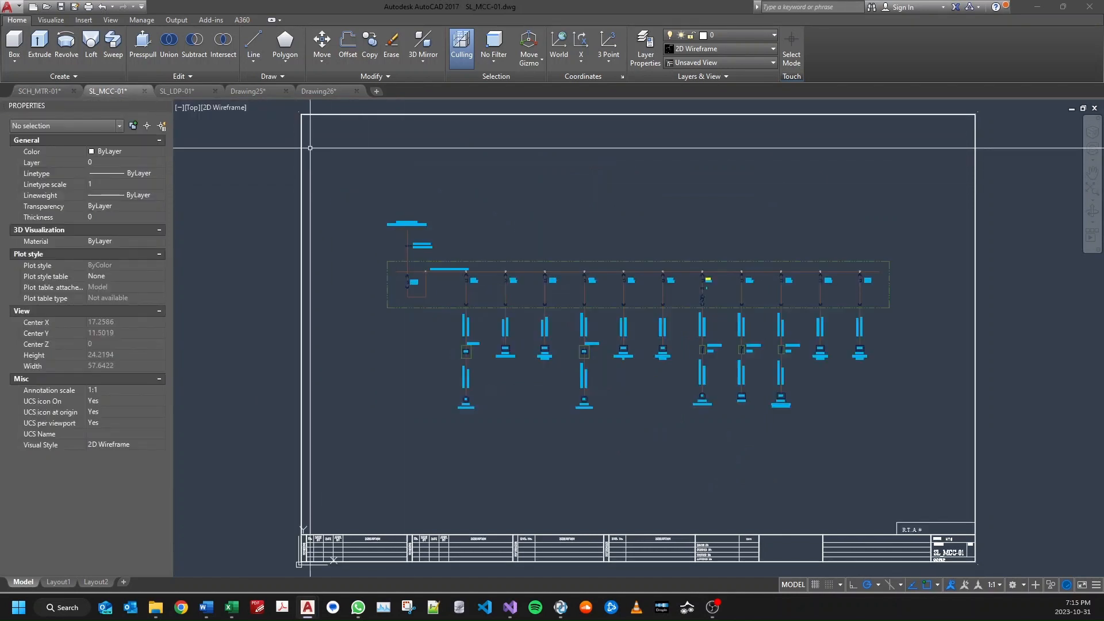
left_click(184, 91)
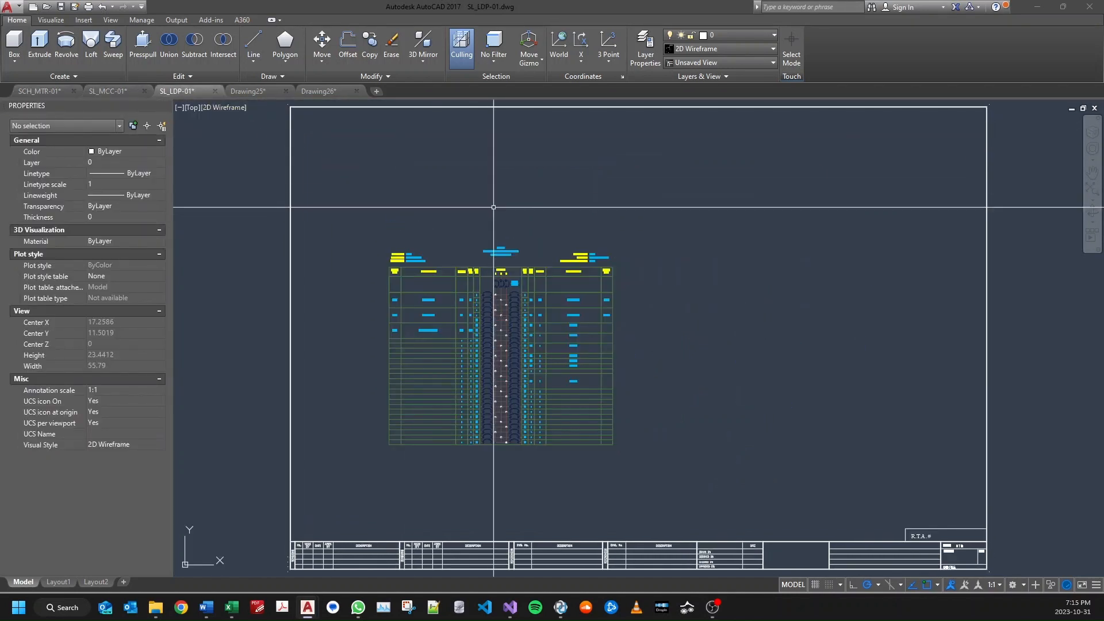
left_click(264, 92)
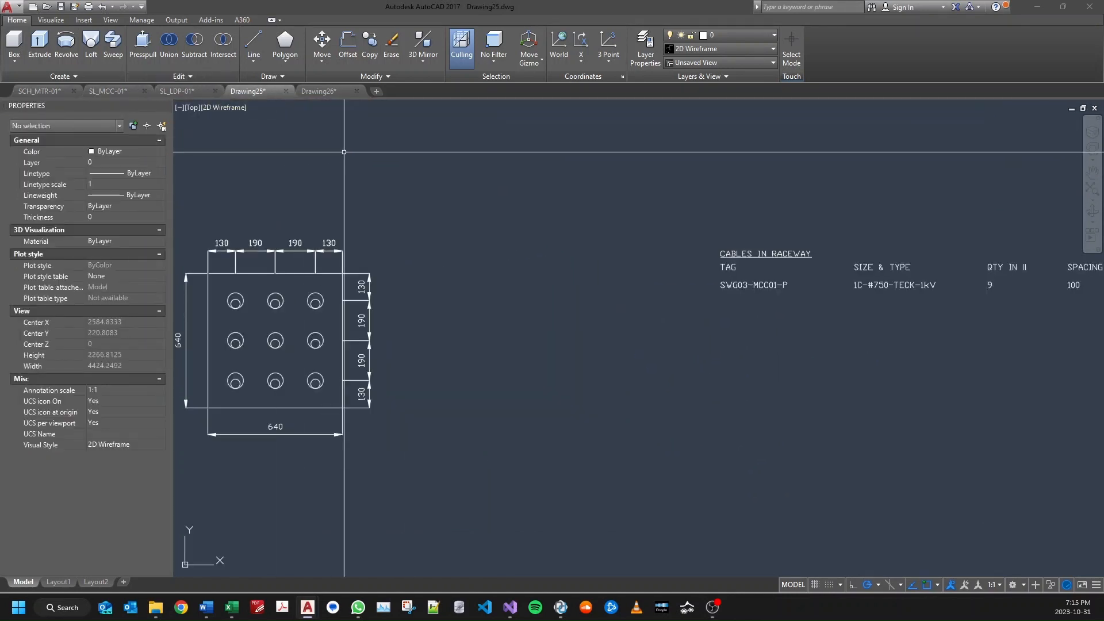
left_click(322, 92)
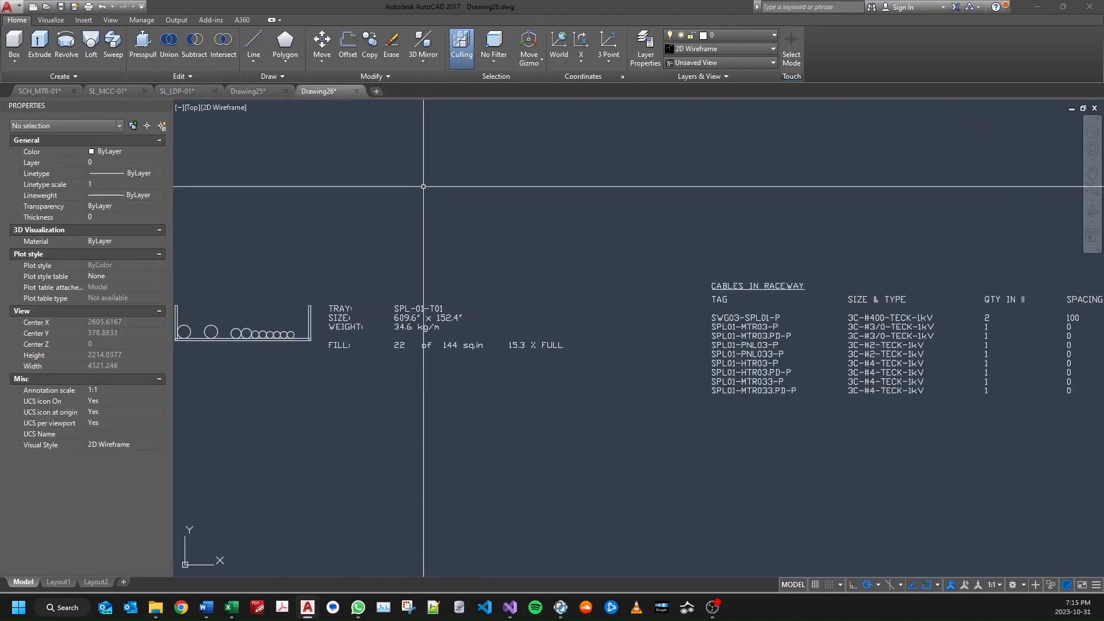
scroll(423, 186, "down", 2)
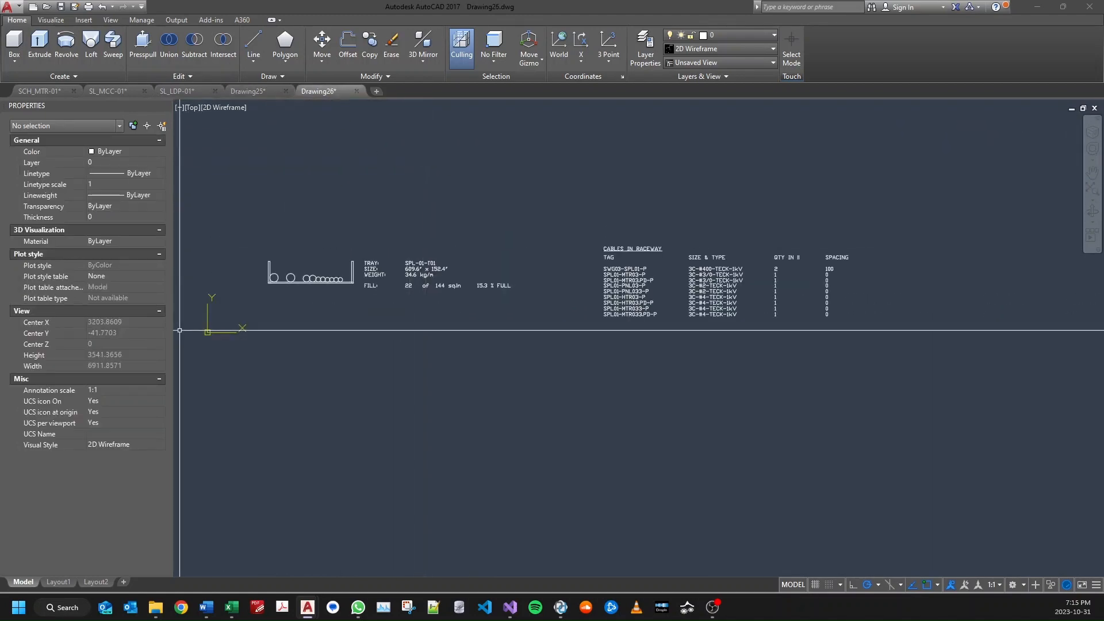
left_click(1034, 7)
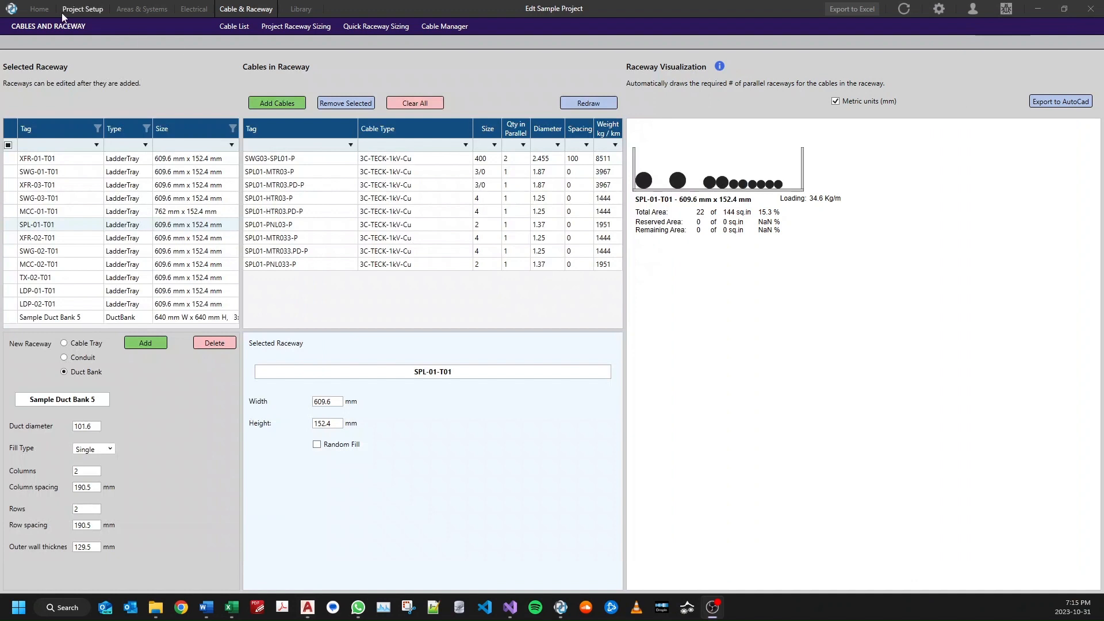
left_click(39, 8)
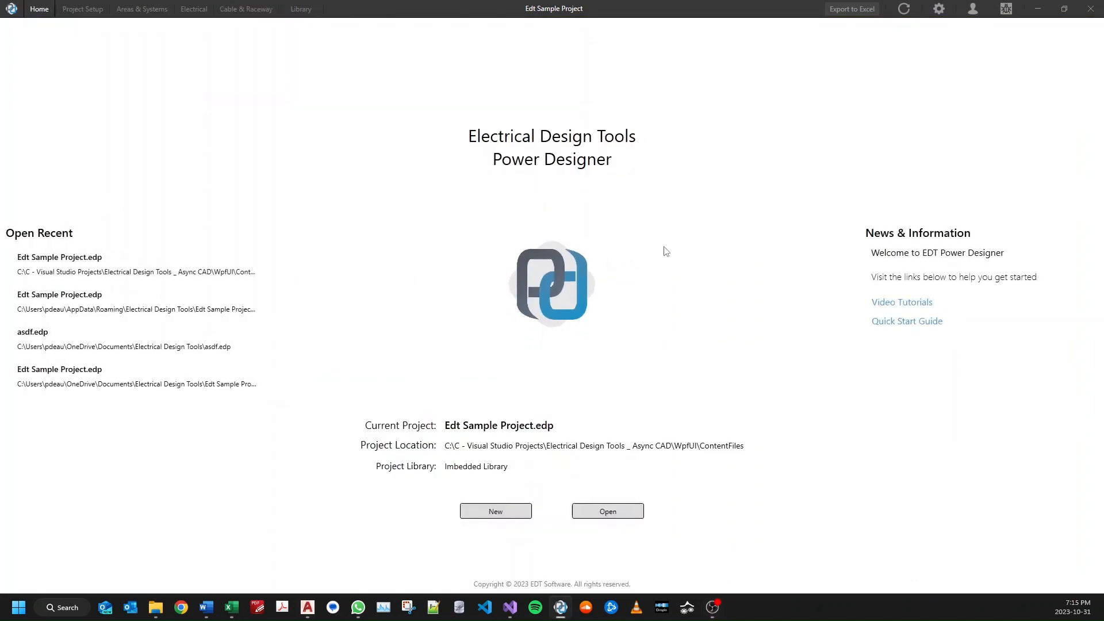